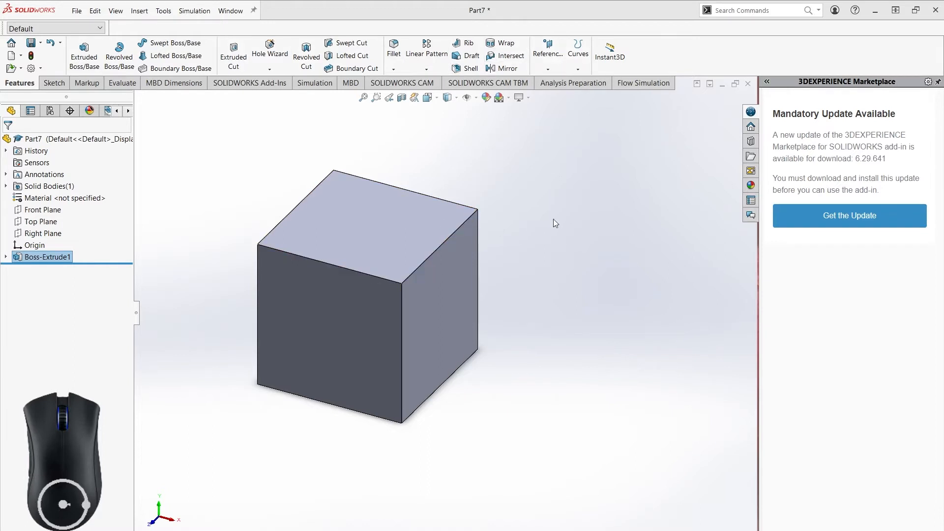
Start a Hole Wizard hole of the Countersink type, resetting the custom sizing to its default values.
middle_click_drag(568, 194, 569, 225, "ctrl")
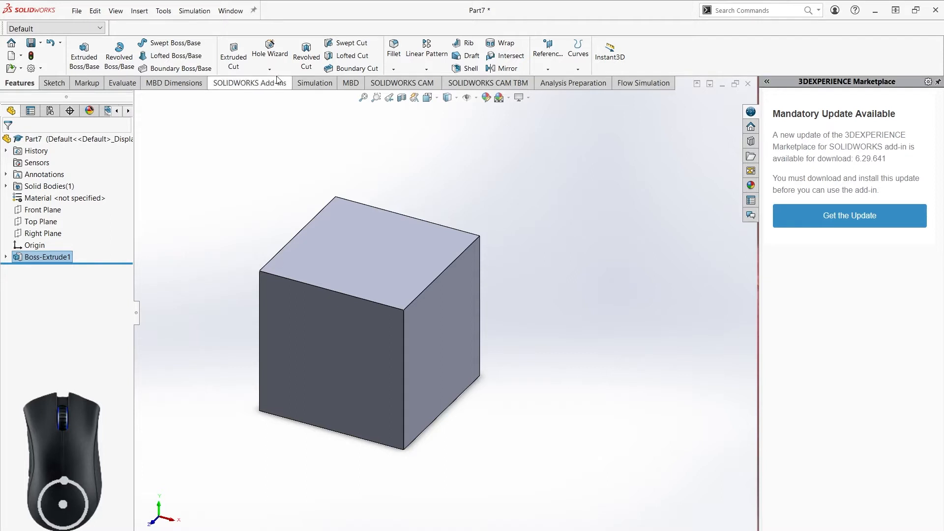
left_click(278, 52)
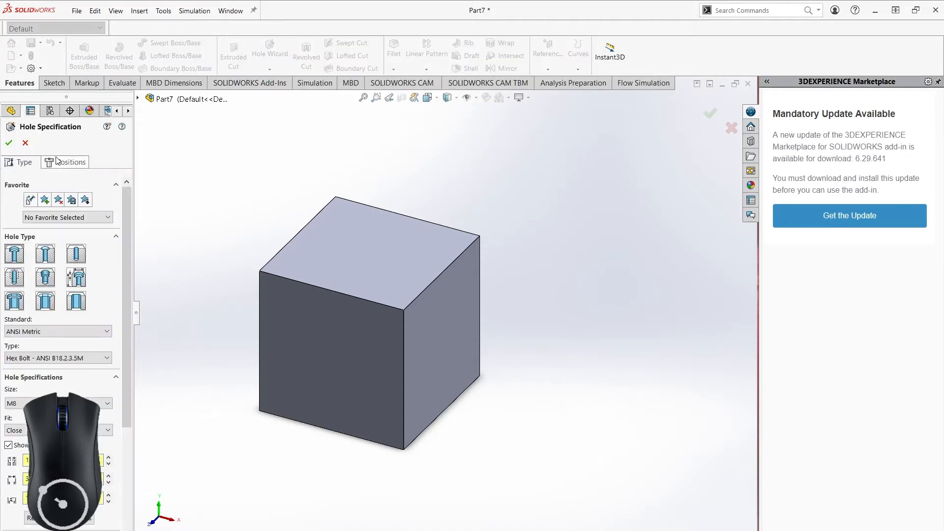
left_click_drag(123, 210, 143, 199)
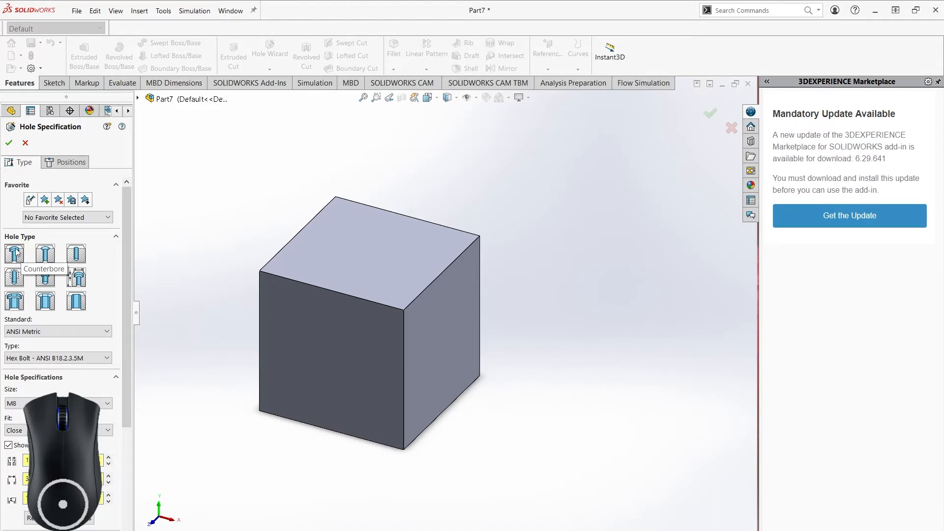
left_click(46, 254)
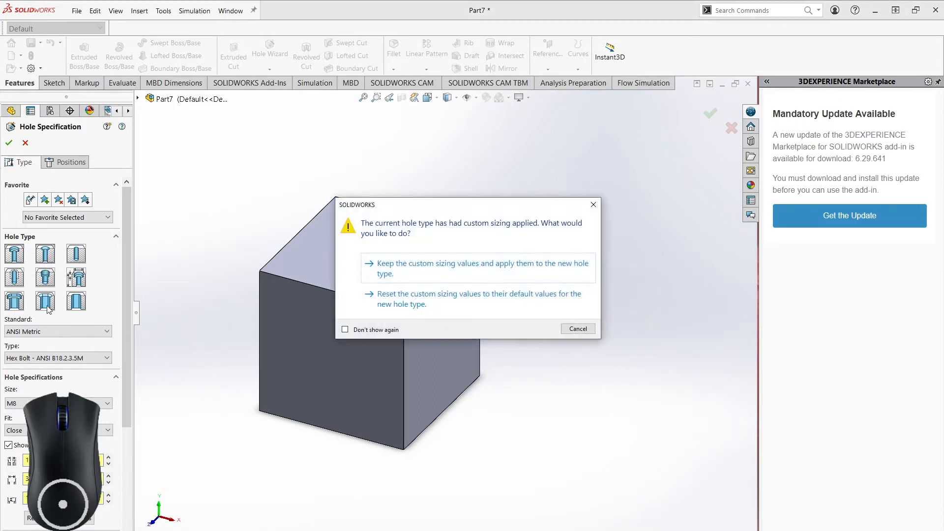
left_click(427, 301)
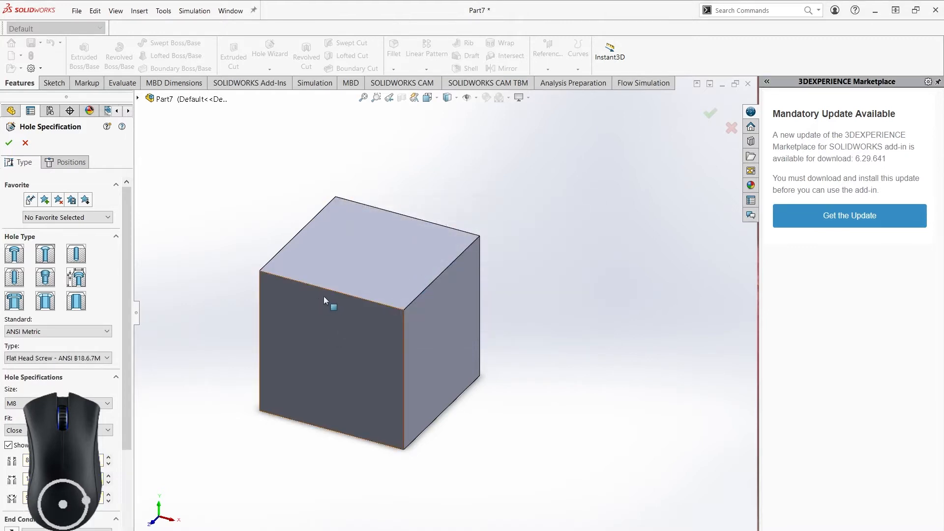
mouse_move(128, 204)
left_mouse_down()
mouse_move(120, 261)
mouse_move(119, 190)
left_mouse_up()
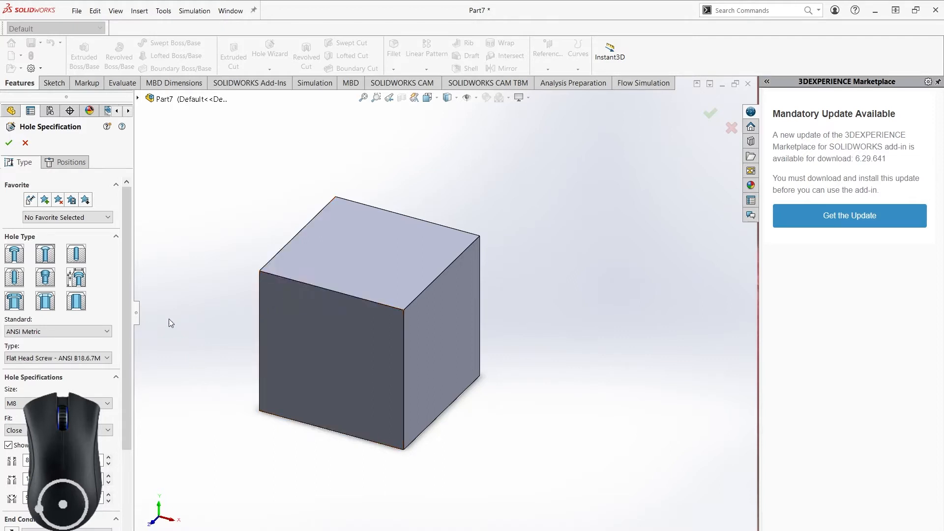
left_click_drag(128, 249, 128, 242)
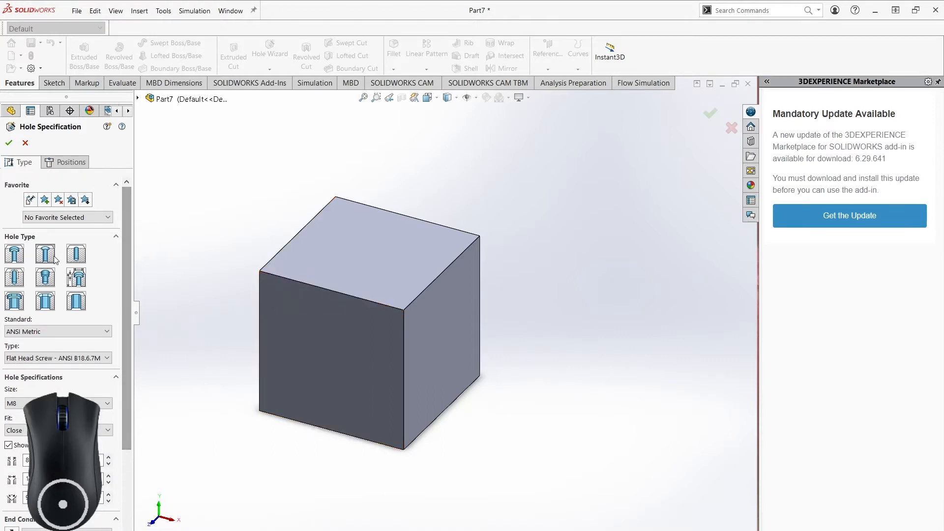
Set the countersunk hole's size to M10 with the Flat Head Screw - ANSI B18.6.7M type.
left_click_drag(126, 197, 128, 290)
left_click(39, 280)
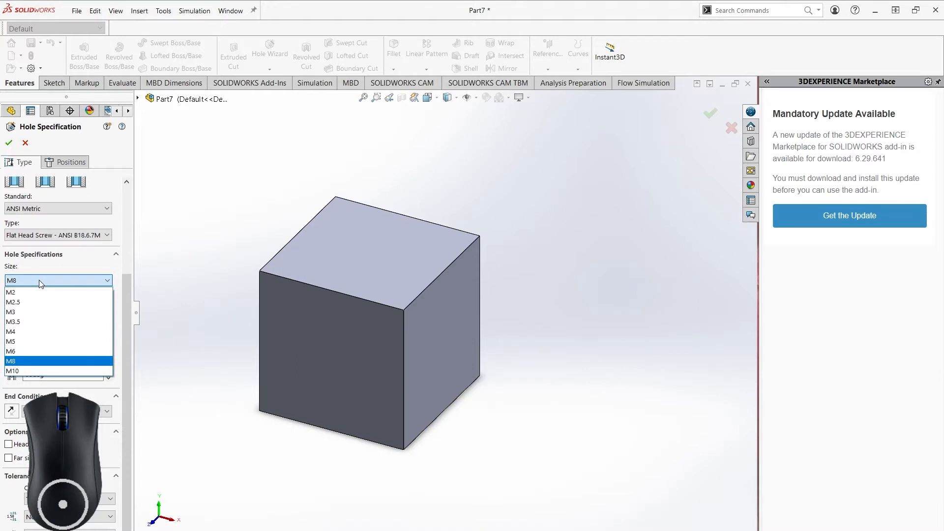
left_click(34, 281)
left_click(34, 282)
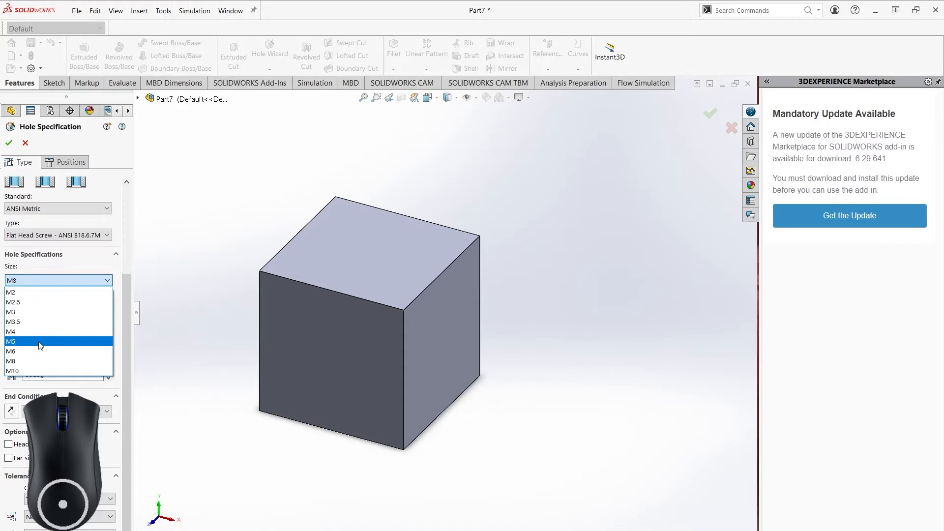
left_click(39, 371)
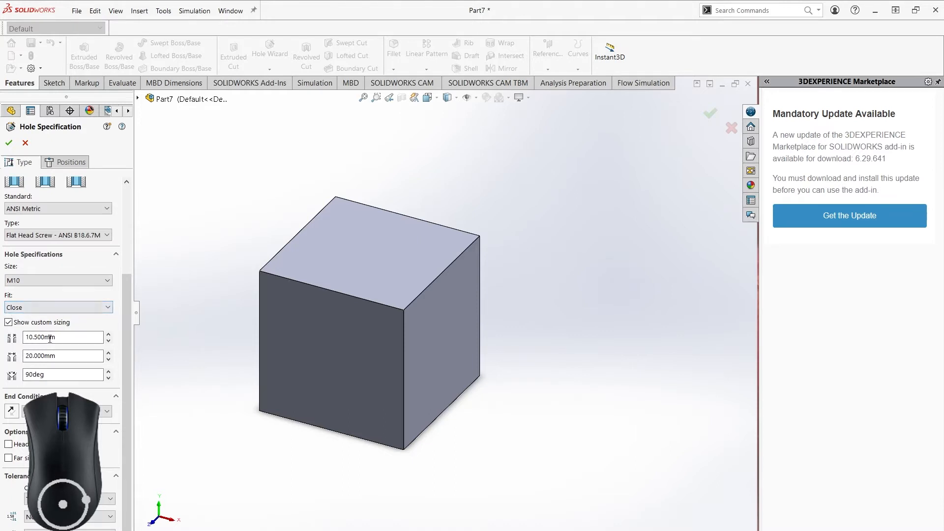
scroll(49, 340, "up", 3)
scroll(50, 340, "down", 3)
left_click(49, 235)
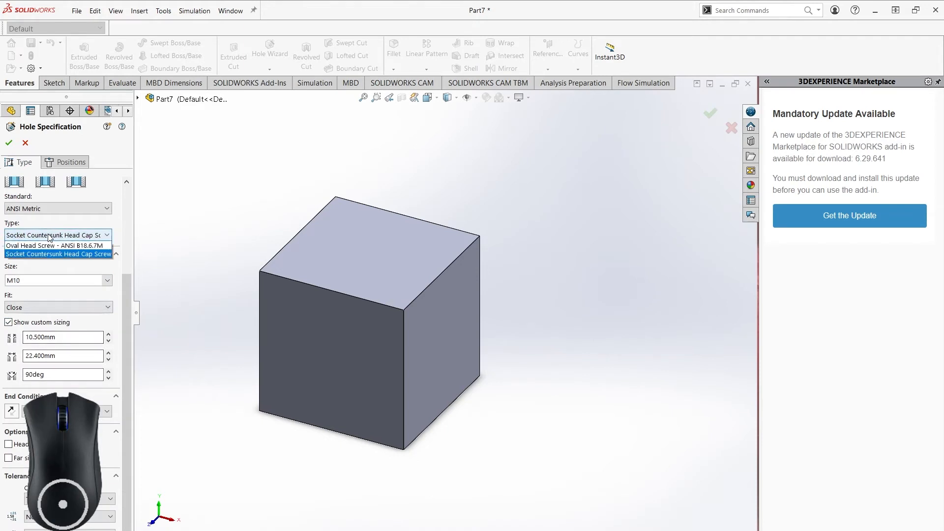
left_click(45, 247)
scroll(125, 247, "up", 2)
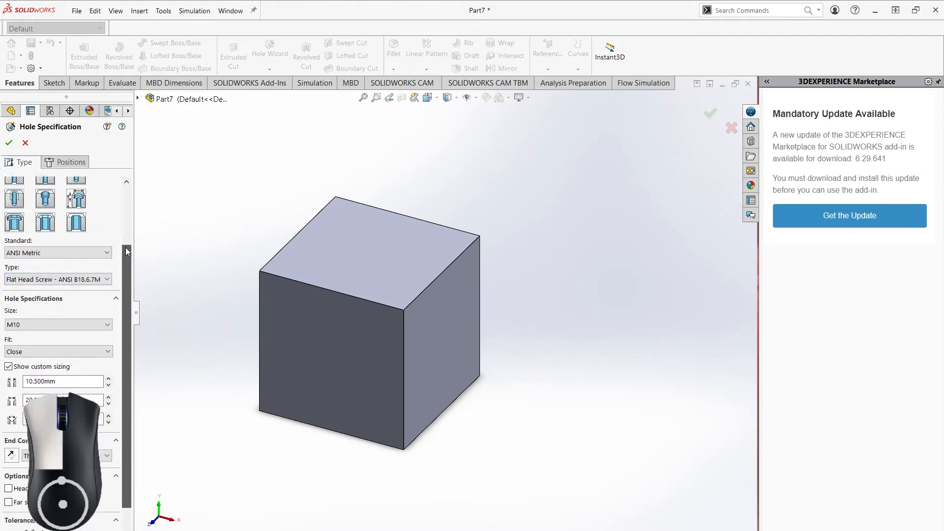
scroll(122, 262, "down", 2)
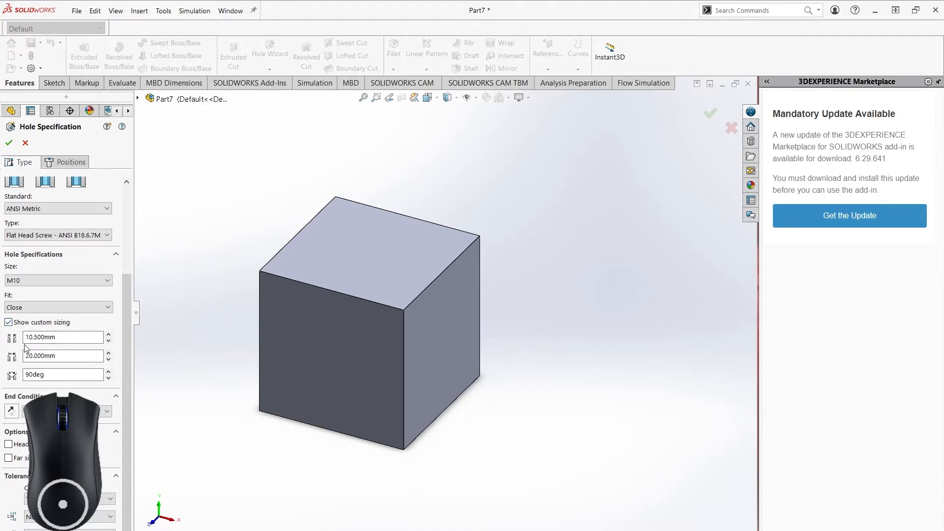
Customize the hole sizing with an 11 mm hole diameter and a 15 mm countersink diameter.
left_click_drag(60, 339, 27, 340)
type("11")
key("Return")
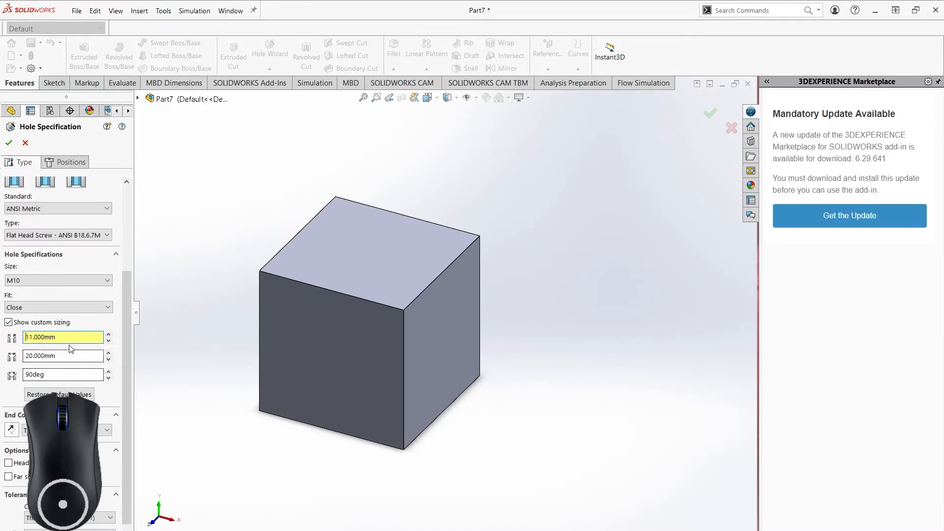
scroll(70, 350, "down", 1)
left_click(39, 338)
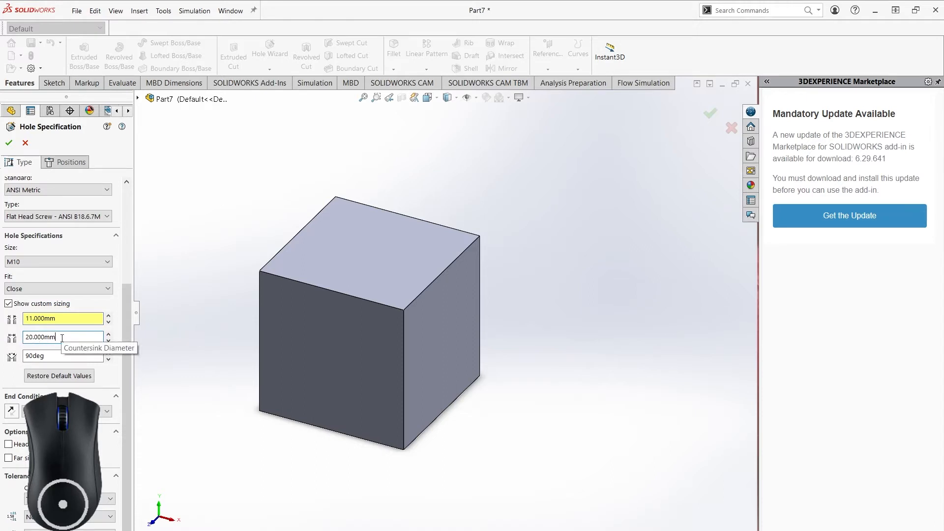
left_click_drag(62, 338, 18, 341)
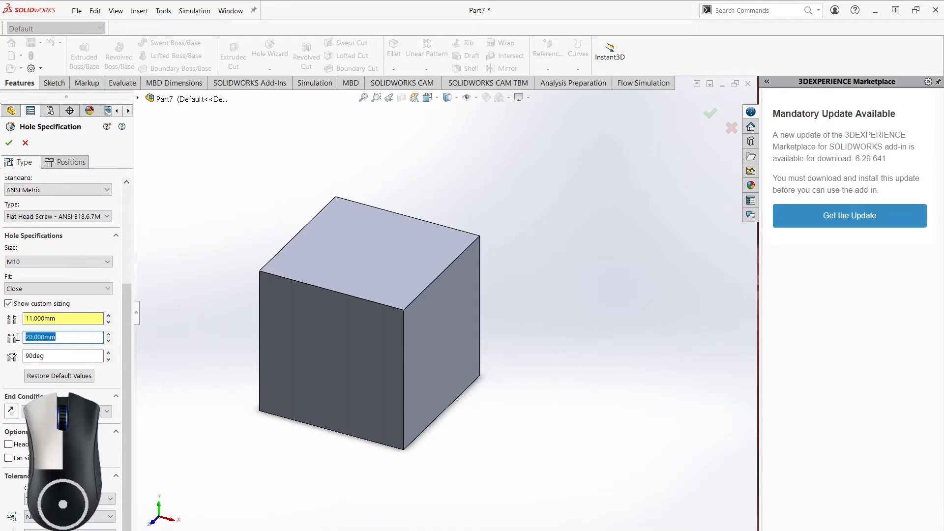
type("15")
key("Return")
Set the countersink angle to 100 degrees.
left_click_drag(67, 354, 23, 355)
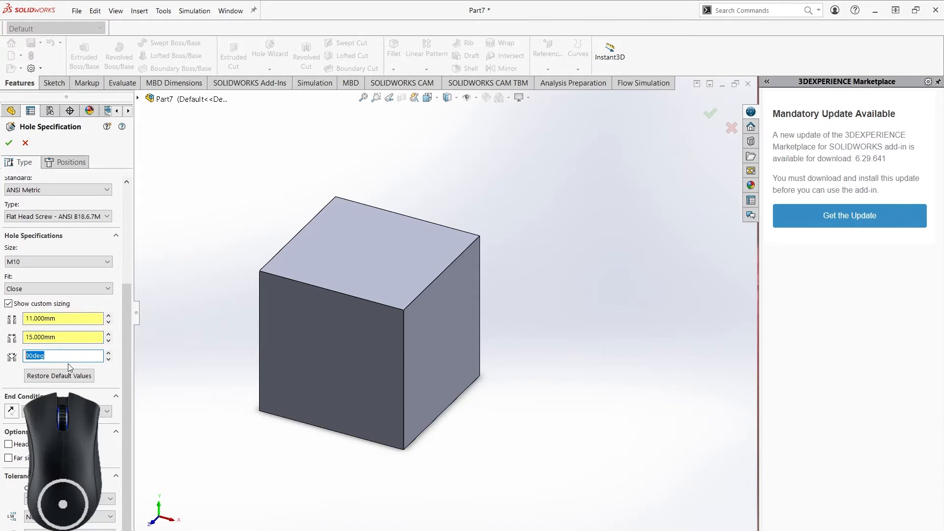
type("110")
key("Return")
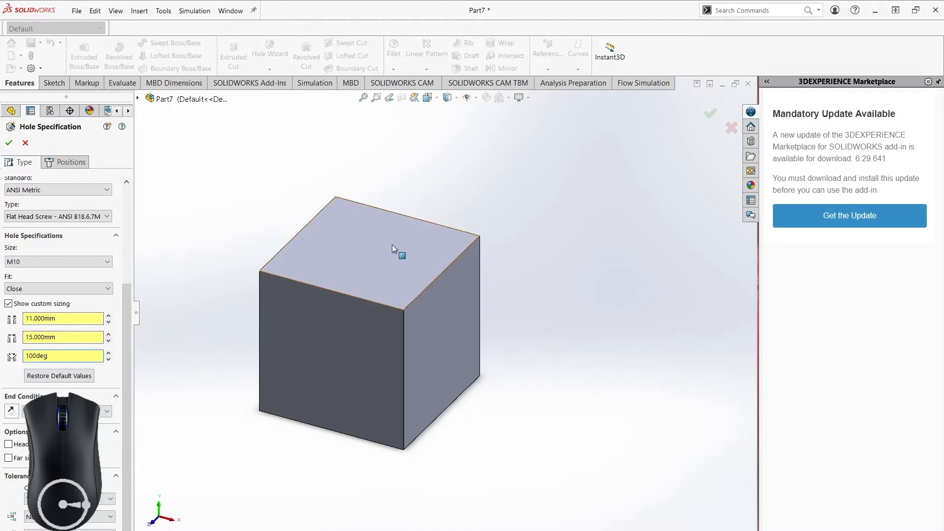
Place one countersunk hole near the middle of the cube's top face.
left_click(366, 247)
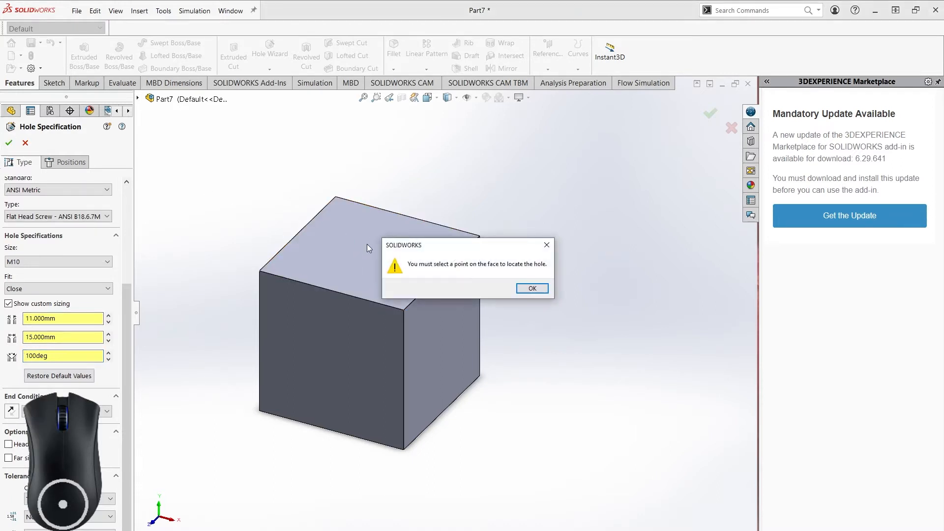
left_click(531, 288)
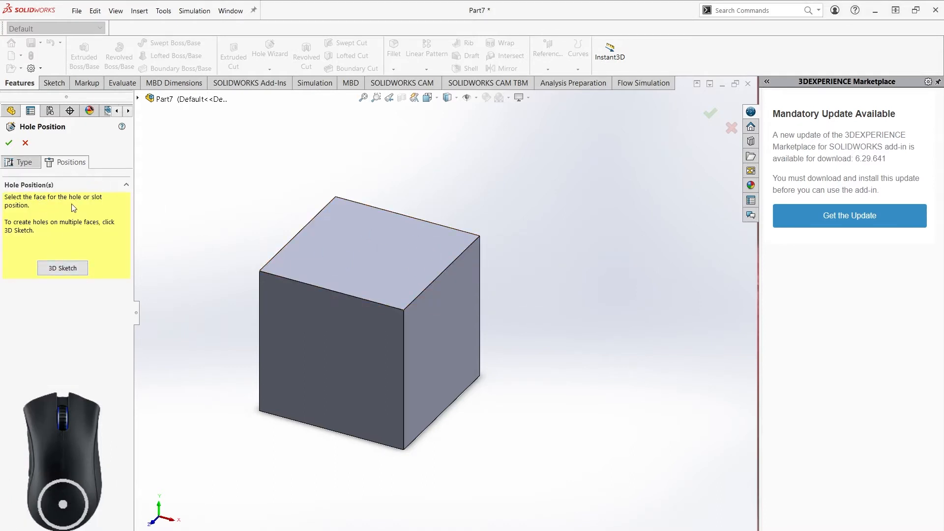
left_click(352, 238)
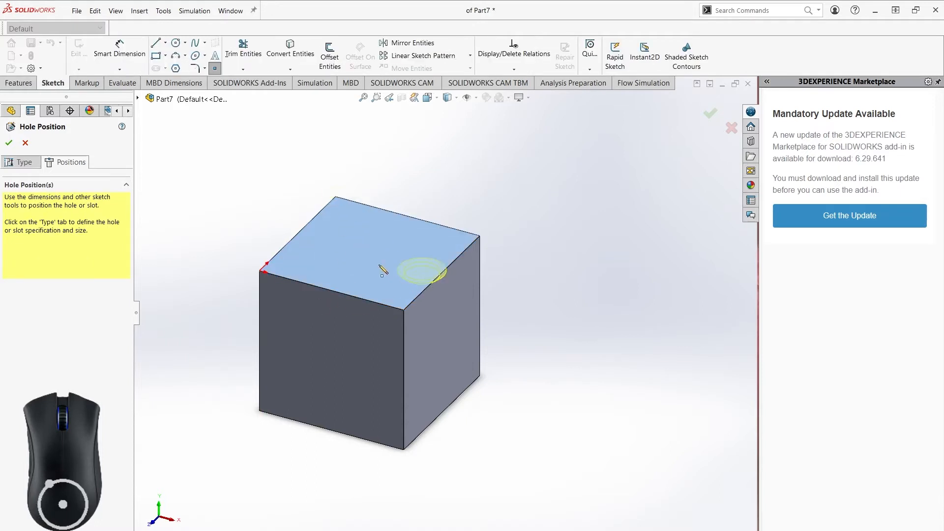
left_click(371, 250)
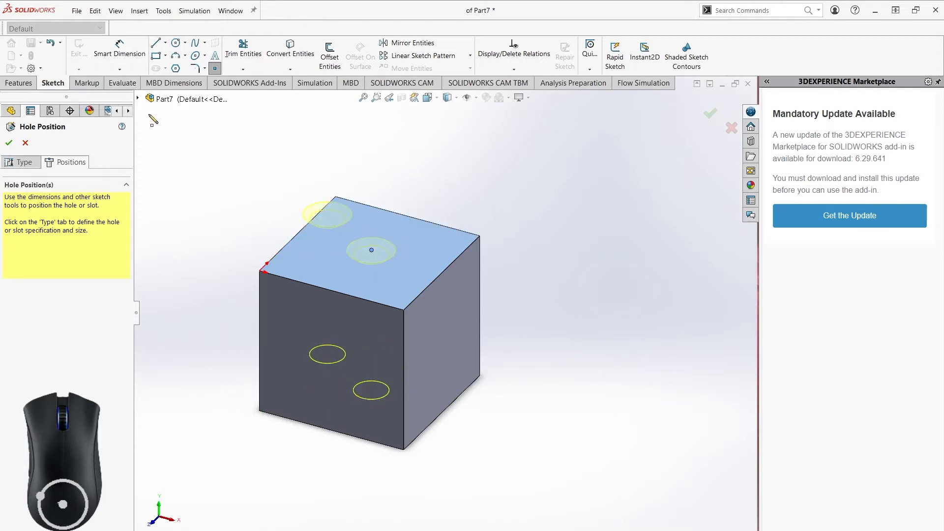
Dimension the hole's centre 20 mm from the top face's front corner at the sketch origin.
left_click(123, 50)
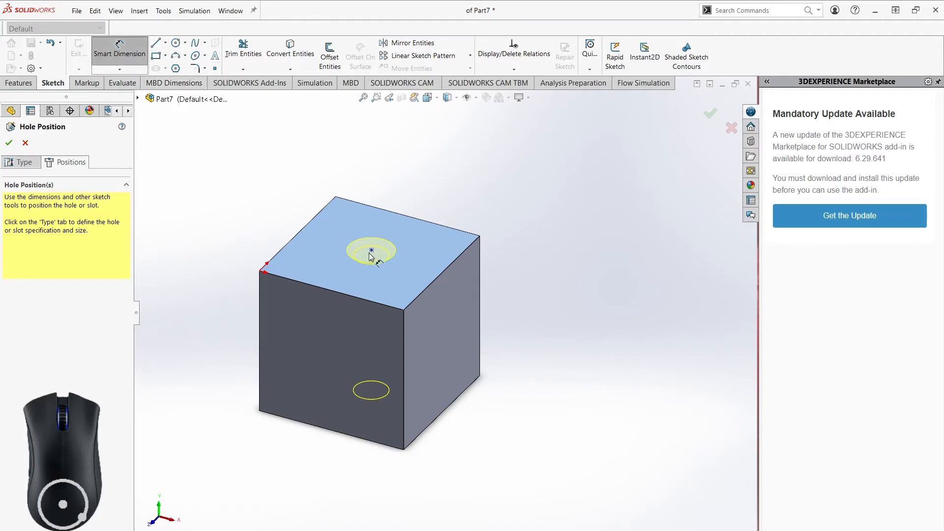
left_click(373, 251)
left_click(260, 271)
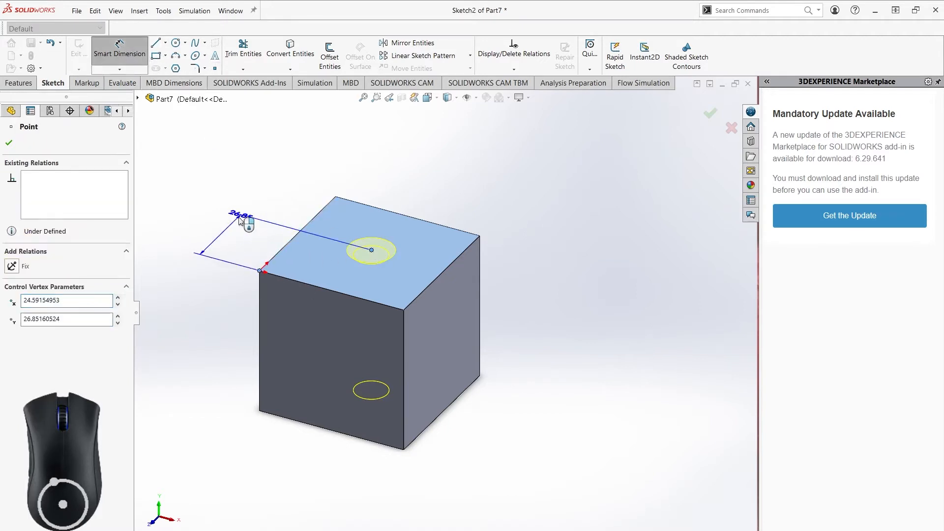
left_click(238, 233)
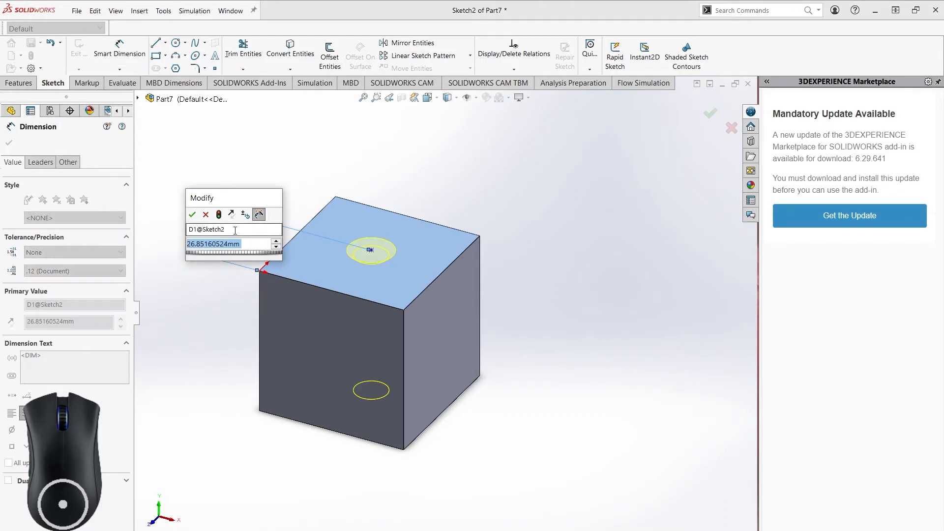
type("20")
key("Return")
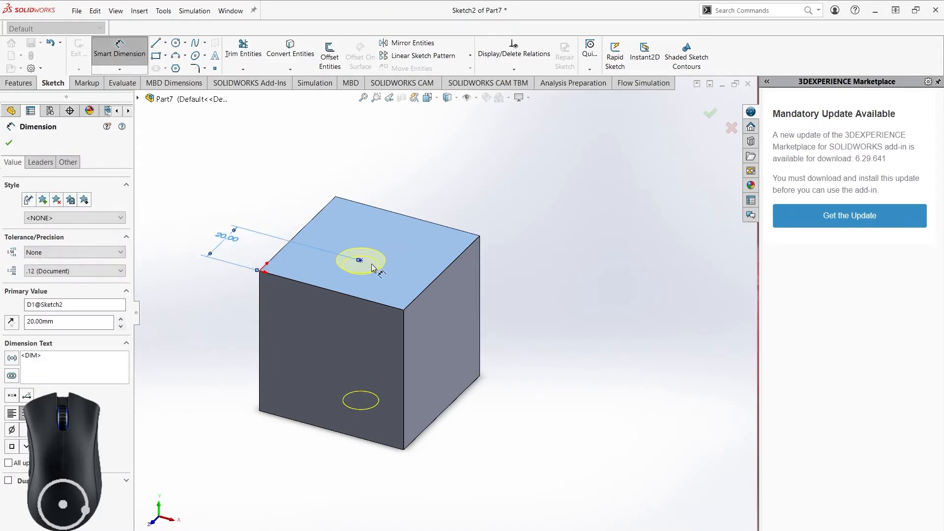
Dimension the hole's centre 25 mm from the top face's left edge and finish the countersunk hole.
left_click(360, 260)
left_click(309, 224)
left_click(393, 183)
type("2")
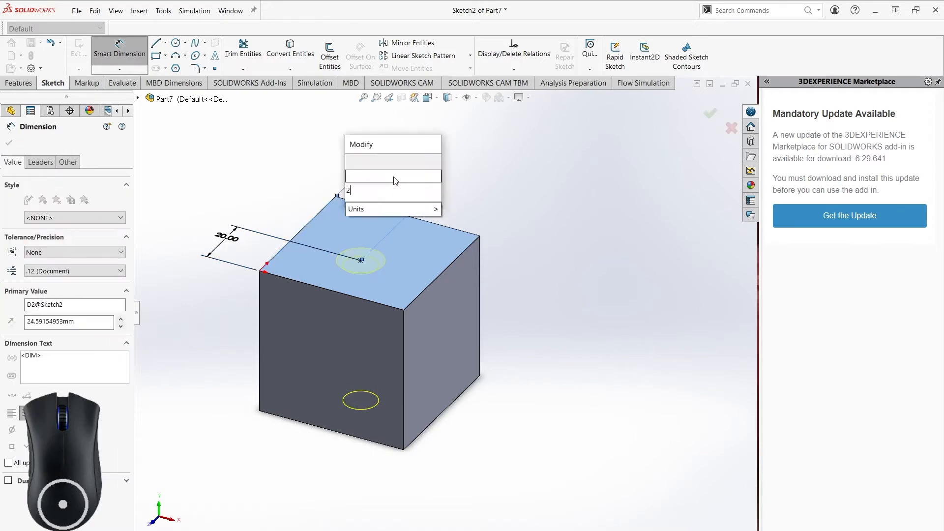
type("5")
key("Return")
right_click(534, 249)
left_click(589, 283)
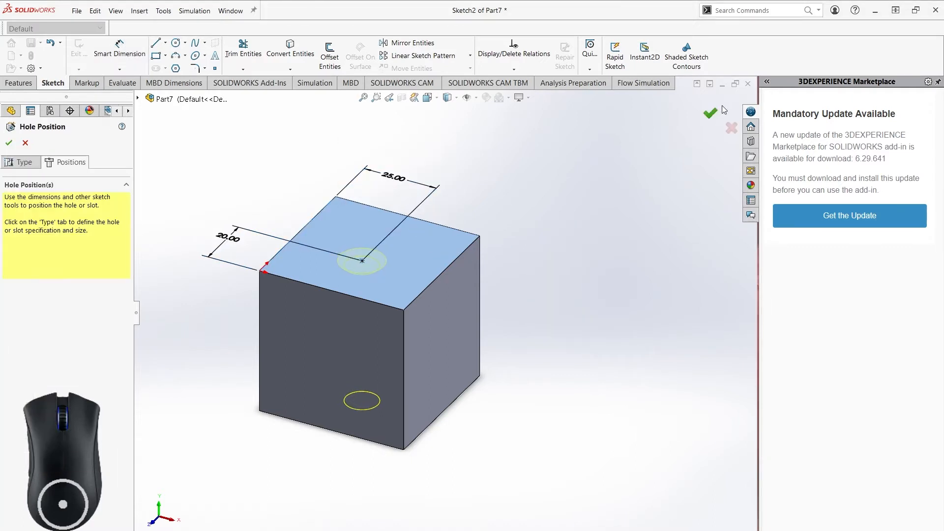
left_click(709, 114)
Fillet the top right edge of the cube with a 10 mm symmetric radius.
middle_click_drag(526, 288, 495, 269)
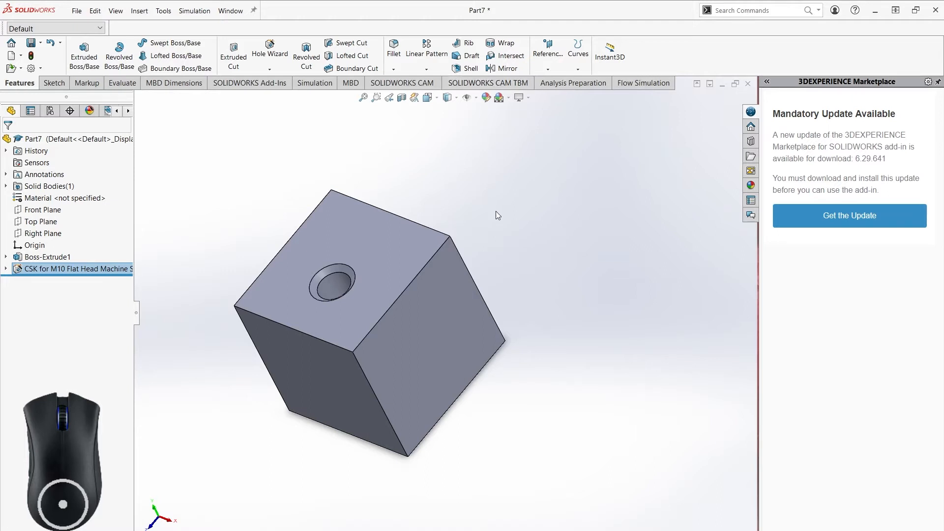
left_click(394, 49)
left_click(425, 266)
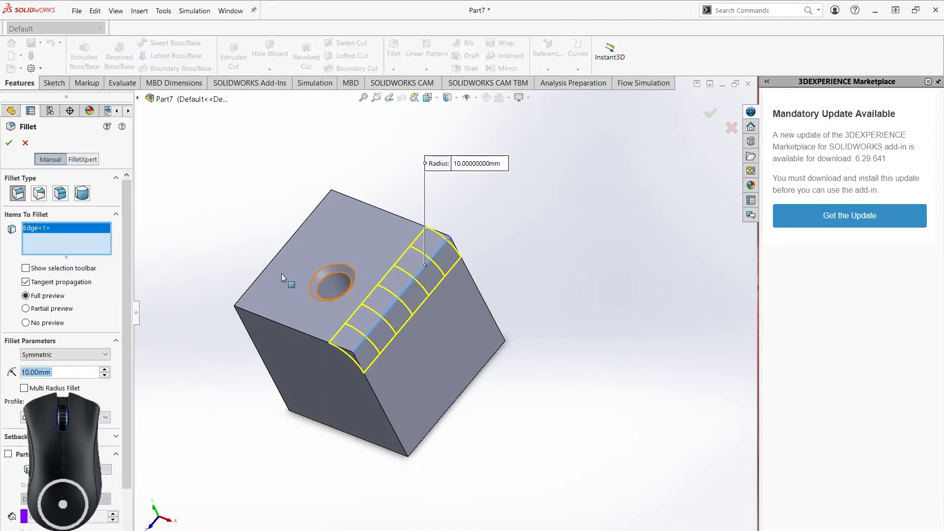
left_click(9, 142)
Chamfer the top left edge of the cube, opposite the filleted edge.
middle_click_drag(454, 228, 511, 167)
left_click(394, 69)
left_click(409, 94)
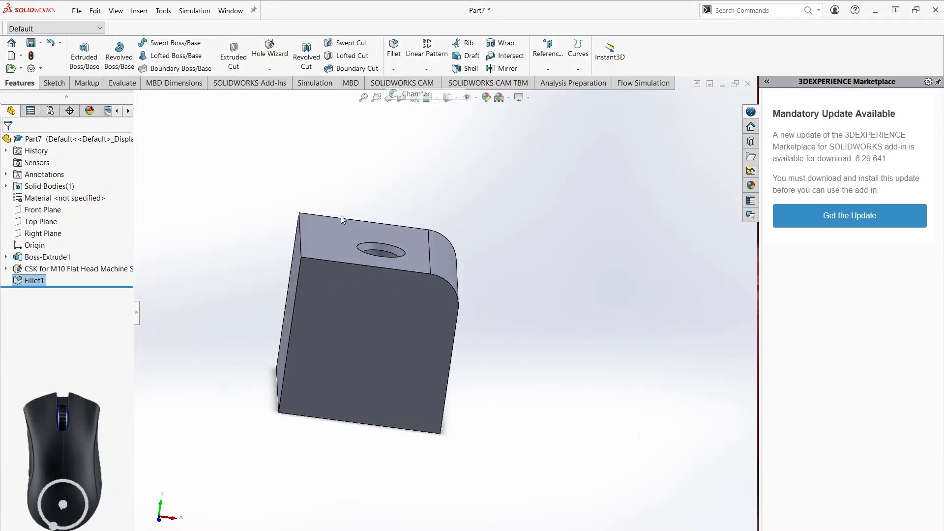
left_click(300, 237)
left_click(9, 142)
middle_click_drag(489, 226, 542, 250)
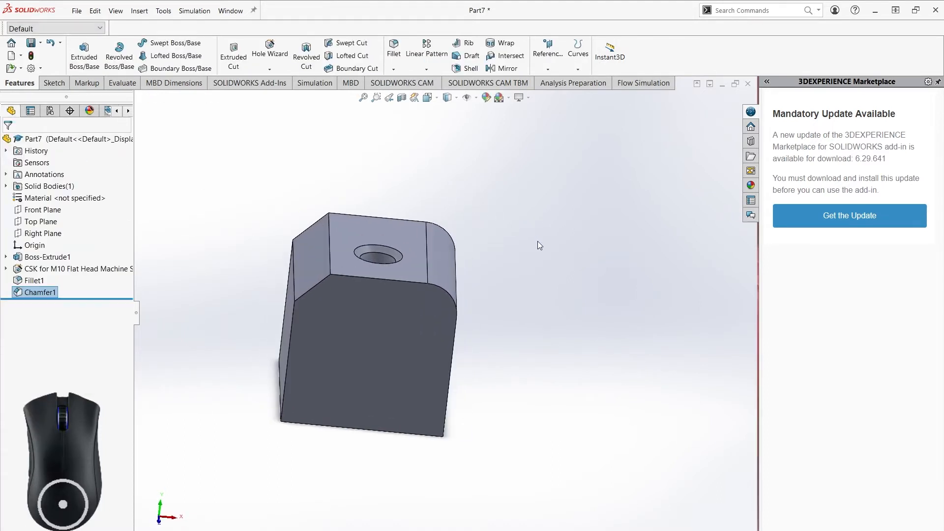
middle_click_drag(498, 167, 509, 211, "ctrl")
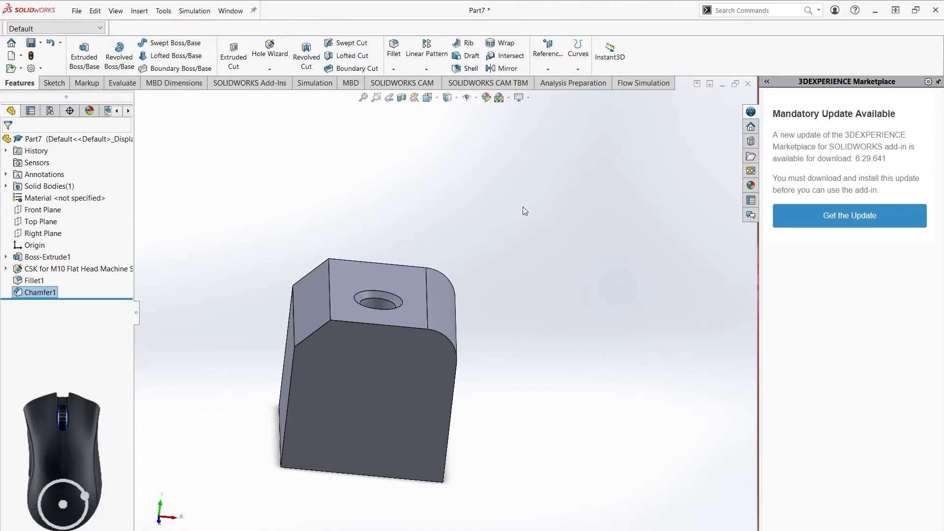
middle_click_drag(524, 207, 465, 189, "ctrl")
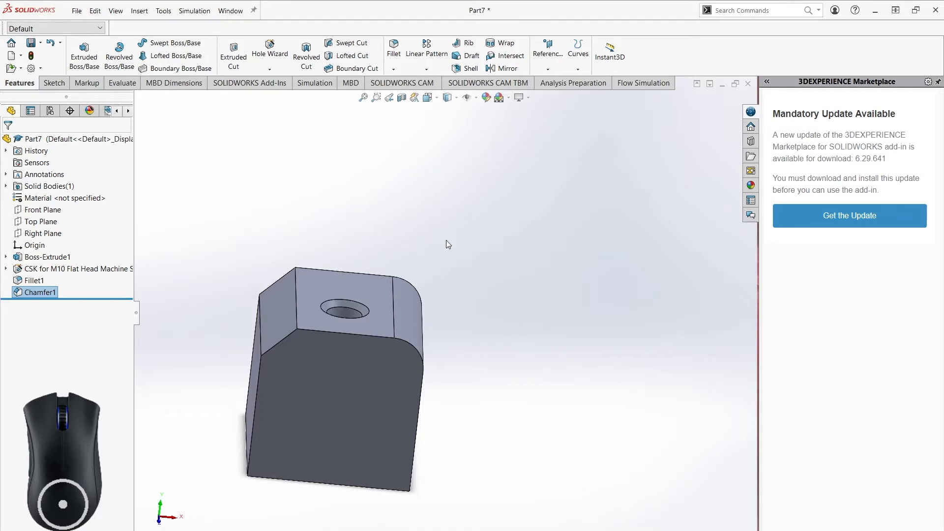
left_click(427, 70)
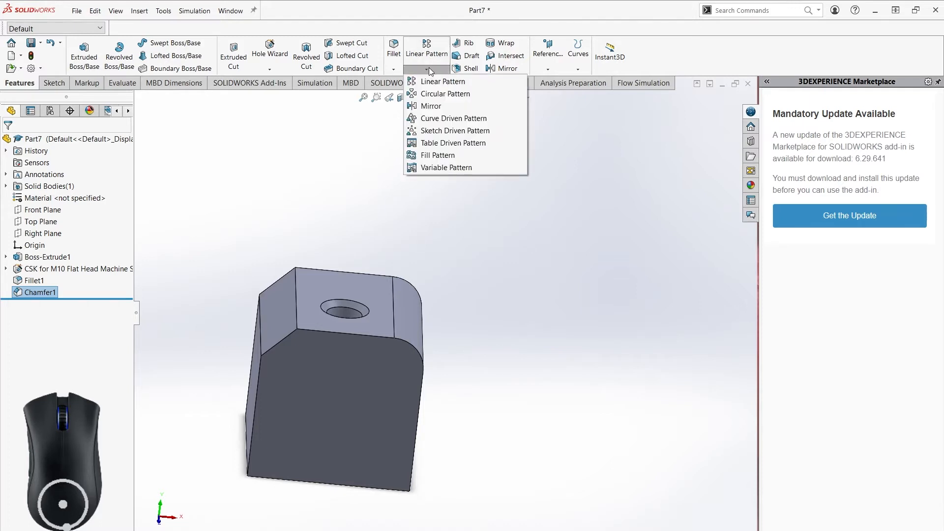
left_click(421, 69)
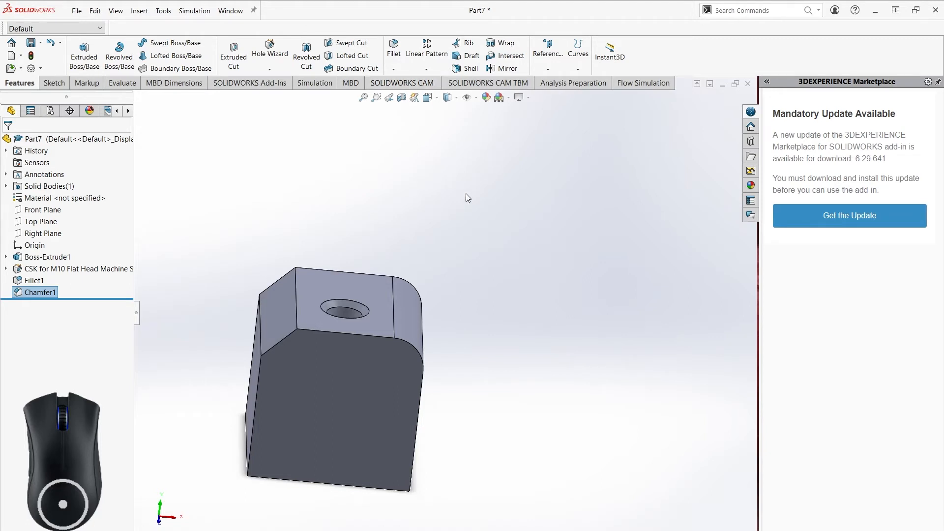
middle_click_drag(488, 207, 484, 270)
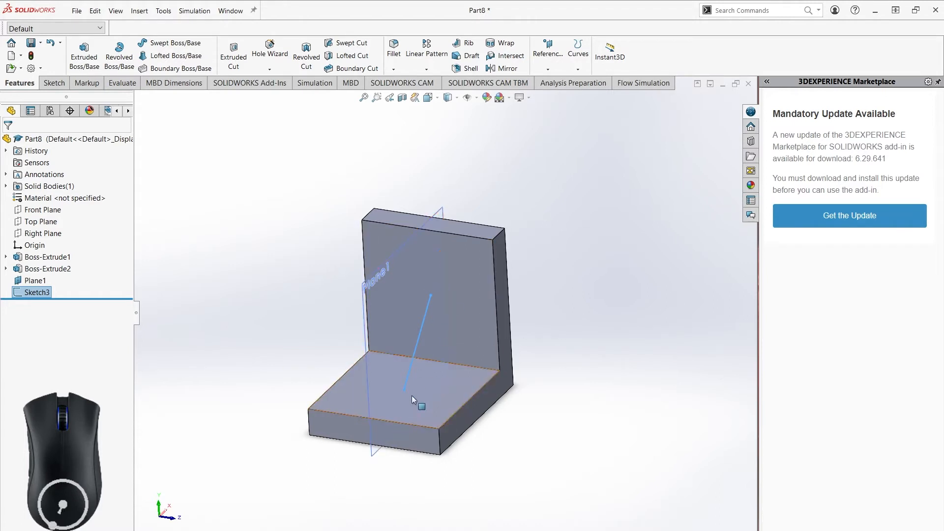
Examine the L-shaped bracket, its Plane1 and the diagonal sketch line running between the base and the upright wall.
scroll(486, 360, "down", 3)
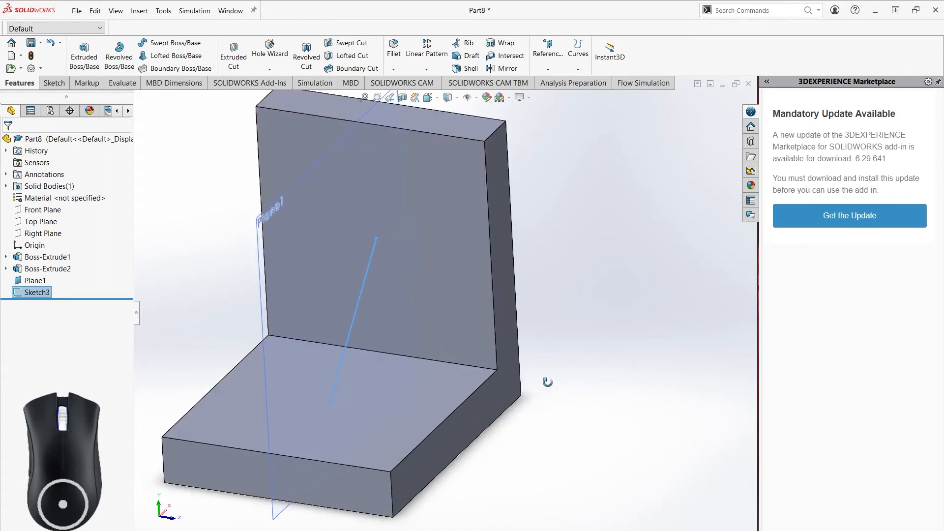
middle_click_drag(553, 390, 524, 375)
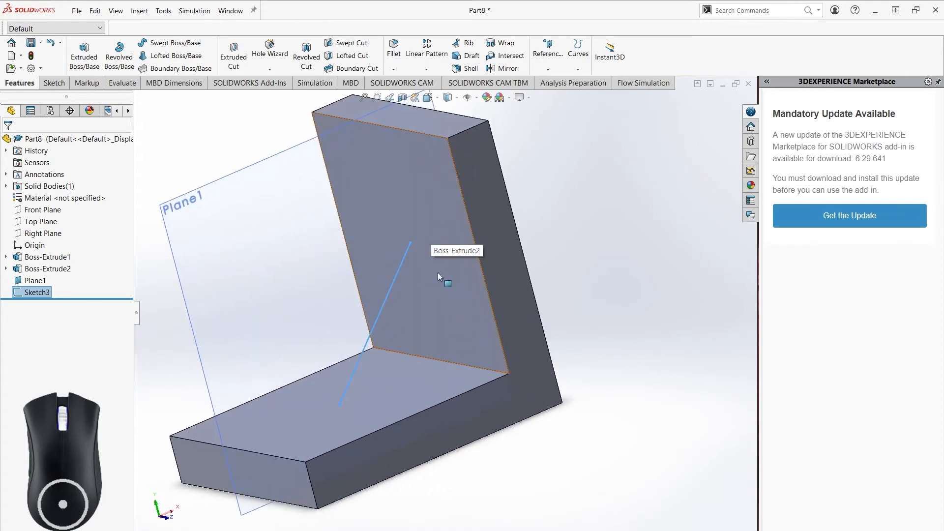
middle_click_drag(441, 275, 425, 261)
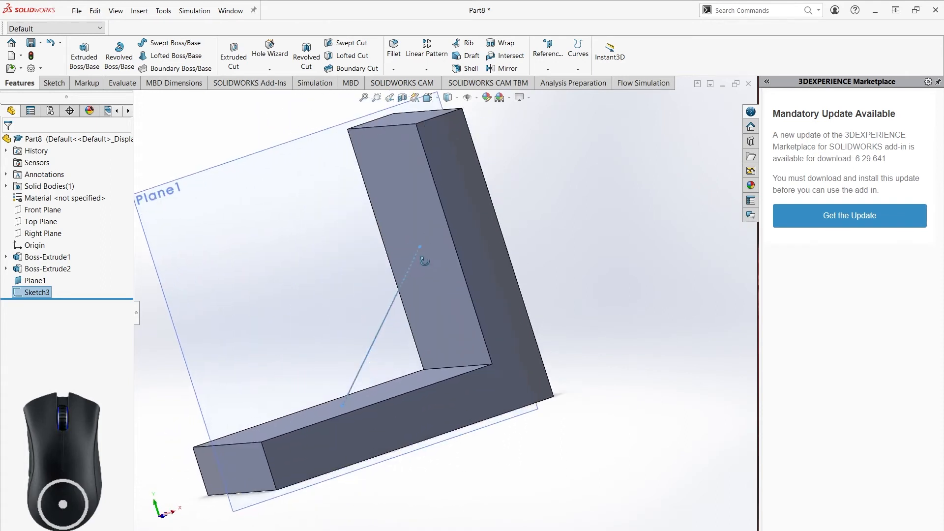
left_click(426, 208)
left_click(274, 427)
key("Escape")
middle_click_drag(470, 399, 537, 317)
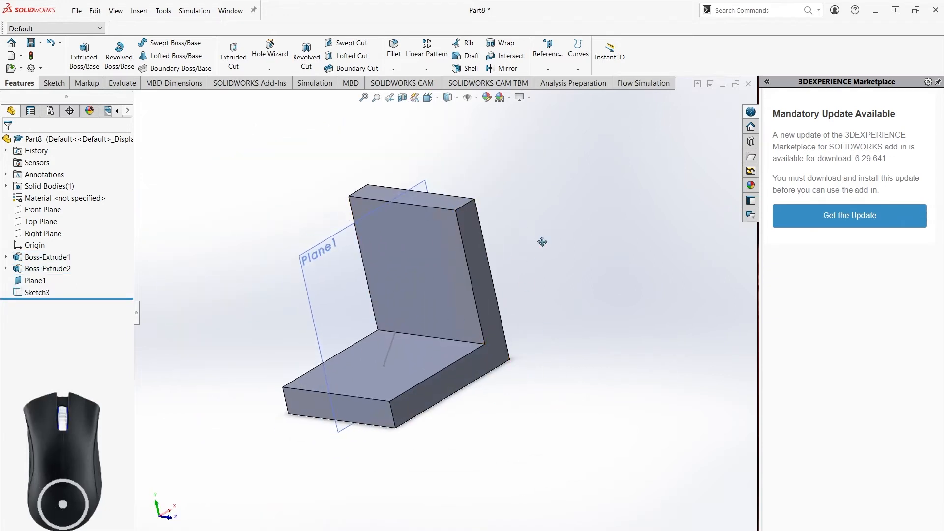
middle_click_drag(544, 243, 497, 162)
Start a rib from the bracket's diagonal line sketch, with a thickness of 20 mm applied to both sides.
left_click(479, 45)
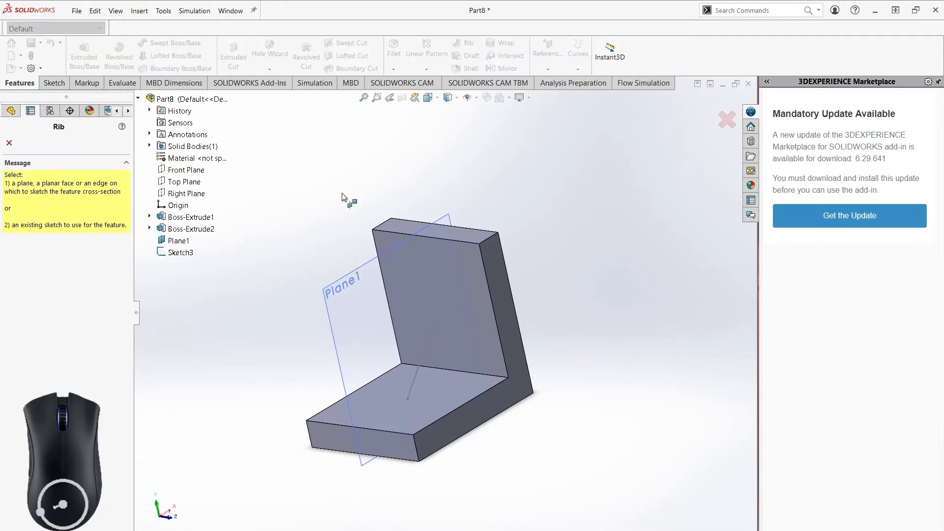
left_click(180, 253)
middle_click_drag(300, 299, 494, 328)
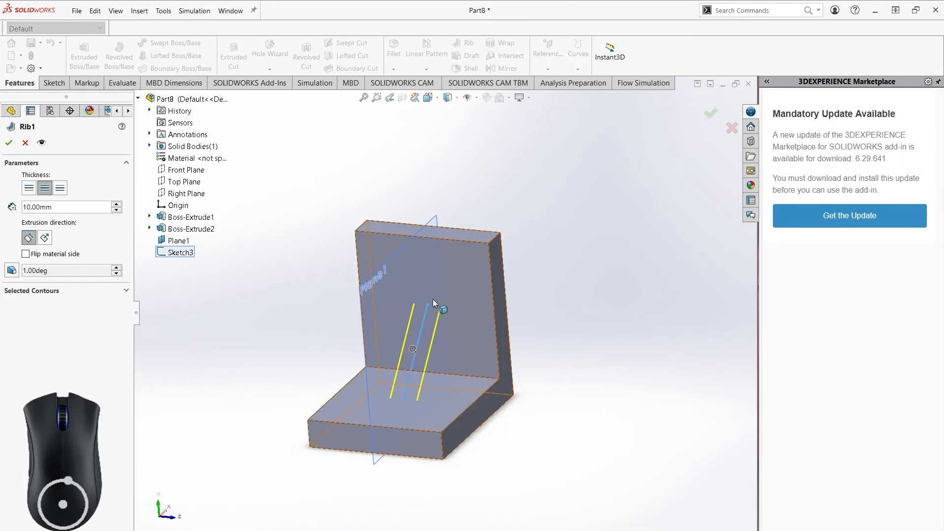
middle_click_drag(493, 372, 448, 393)
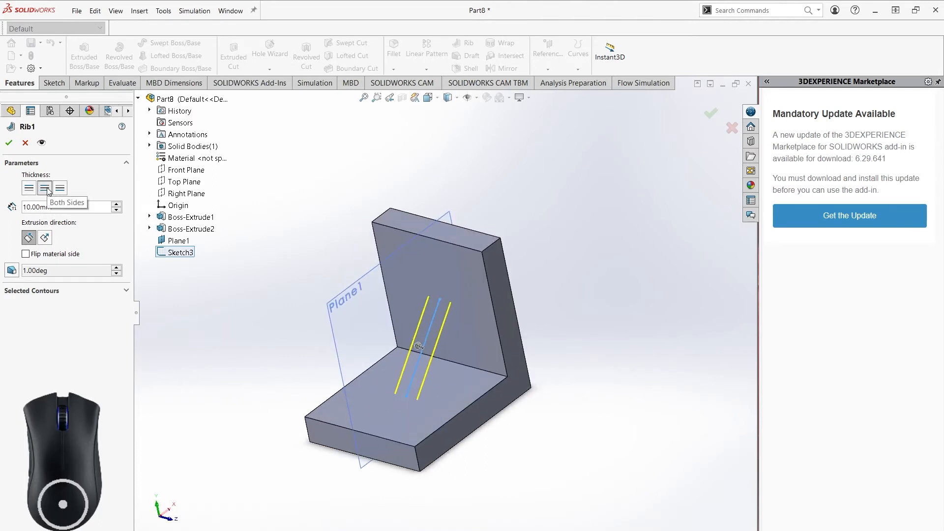
left_click(58, 207)
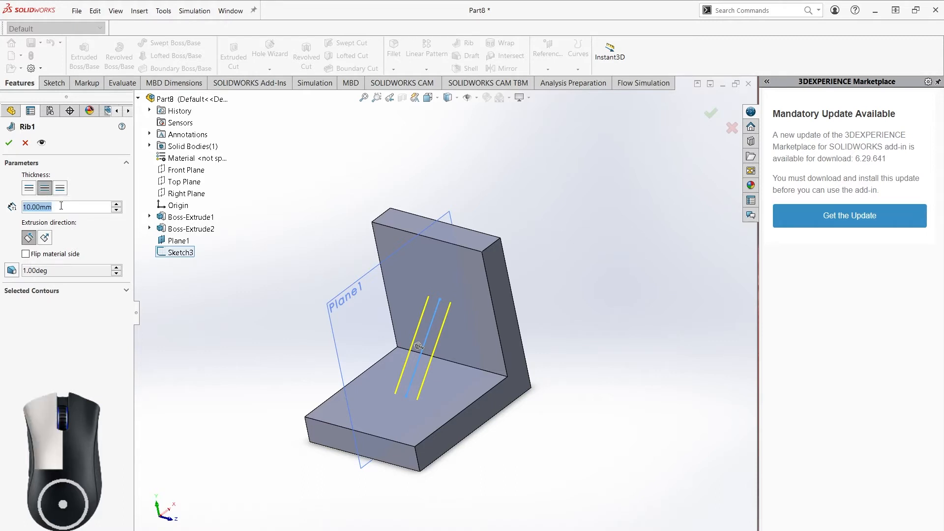
type("20")
key("Return")
Flip the rib's material side towards the bracket's inner corner and finish the rib.
middle_click_drag(389, 369, 451, 320)
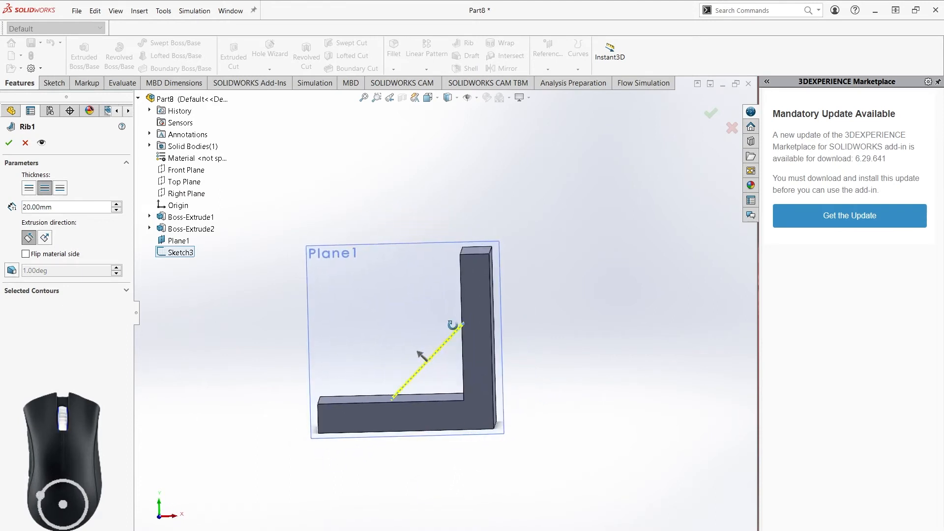
scroll(434, 357, "down", 3)
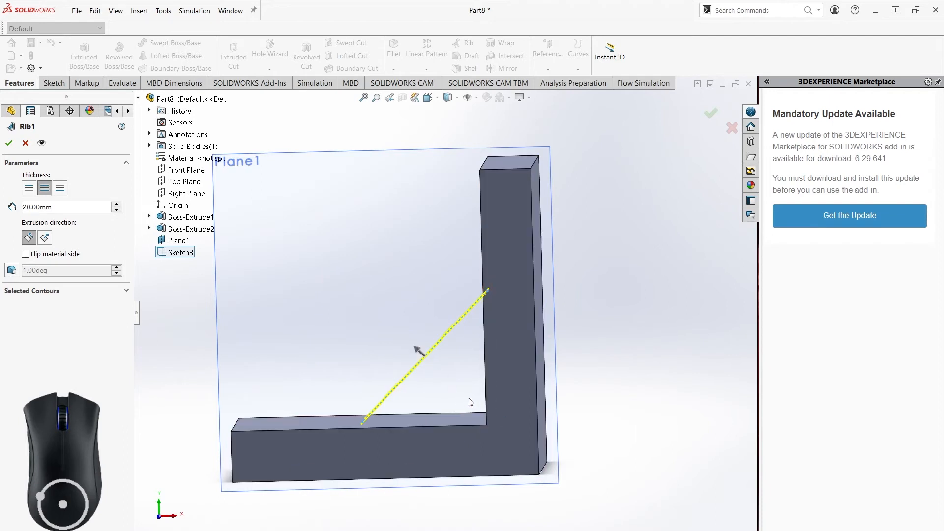
middle_click_drag(437, 374, 317, 358)
left_click(26, 255)
key("ctrl+8")
middle_click_drag(455, 391, 469, 385)
left_click(10, 143)
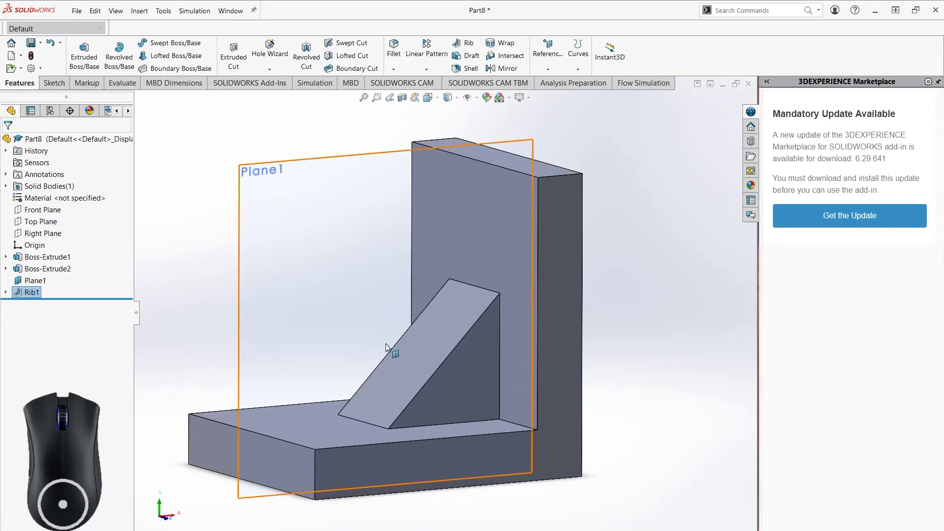
middle_click_drag(521, 371, 532, 333)
middle_click_drag(400, 410, 390, 349)
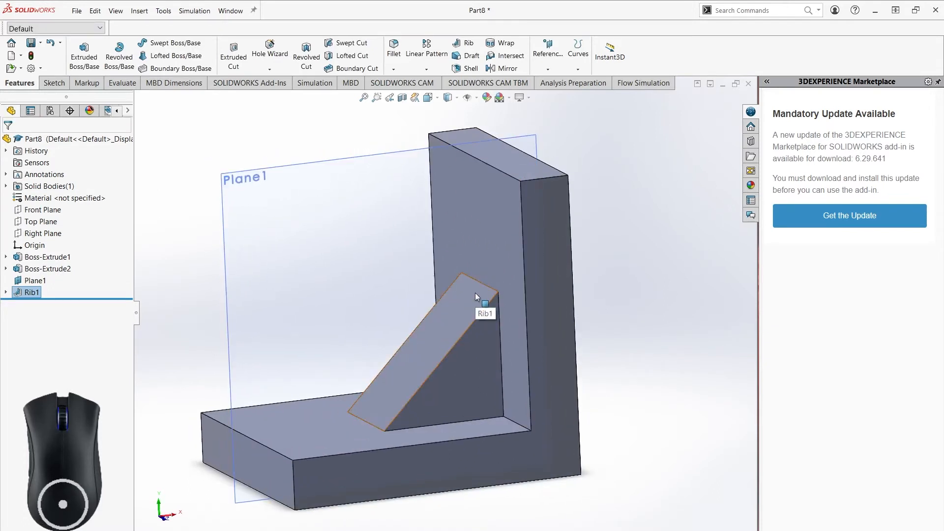
scroll(475, 293, "up", 5)
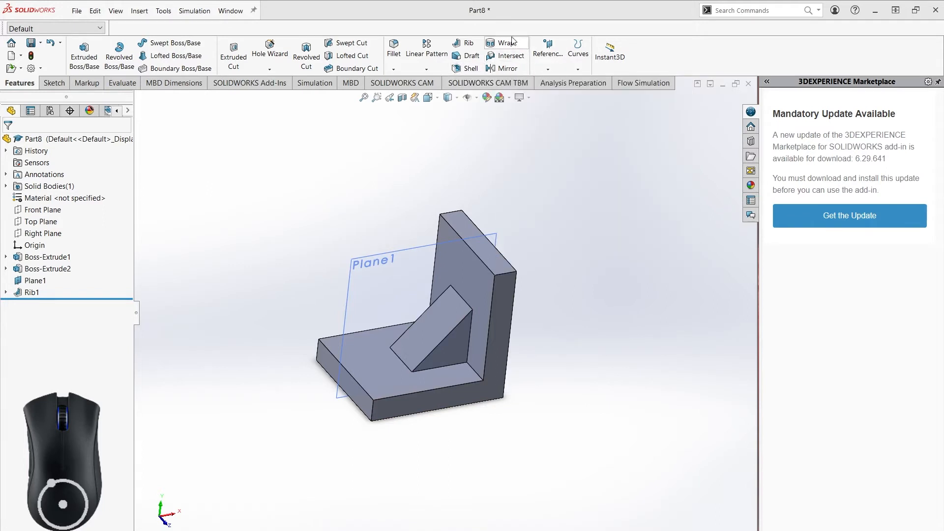
middle_click_drag(557, 268, 550, 246)
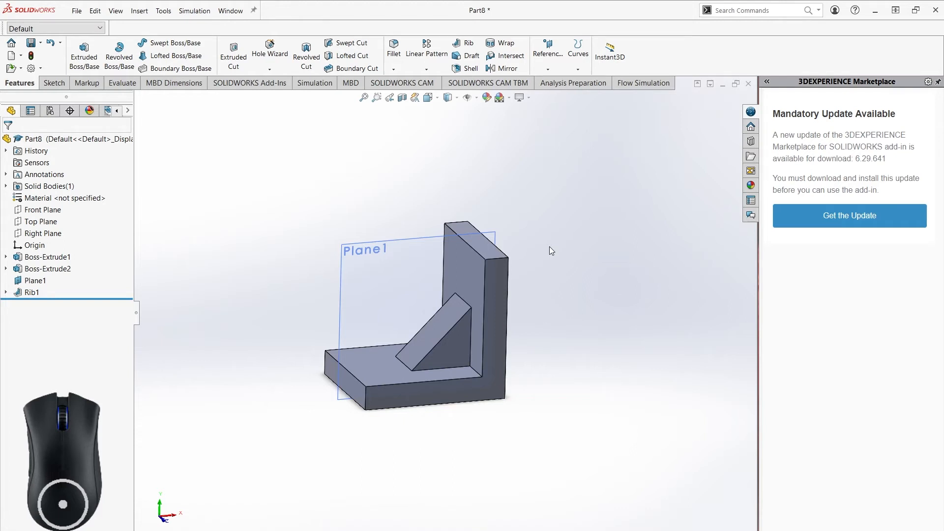
middle_click_drag(564, 329, 547, 340)
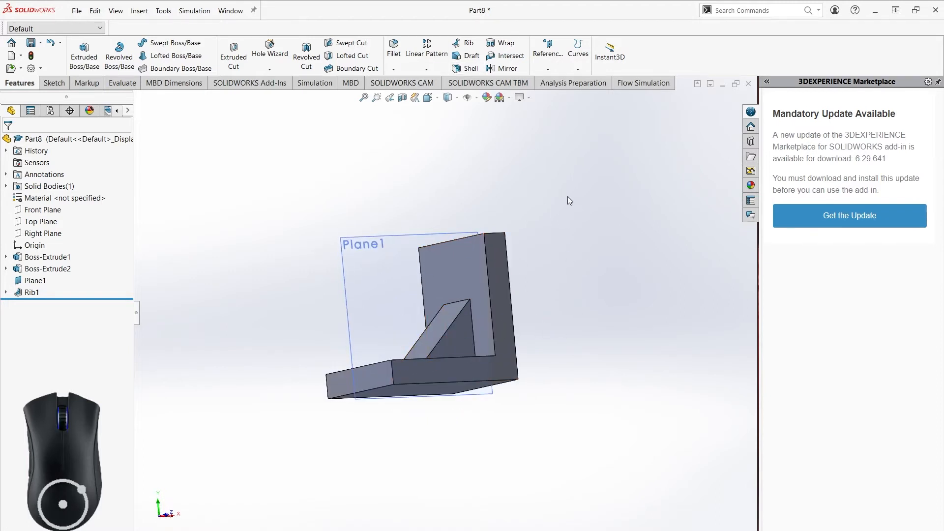
Shell the ribbed bracket with a 1 mm wall thickness, removing the underside face of the base.
left_click(466, 70)
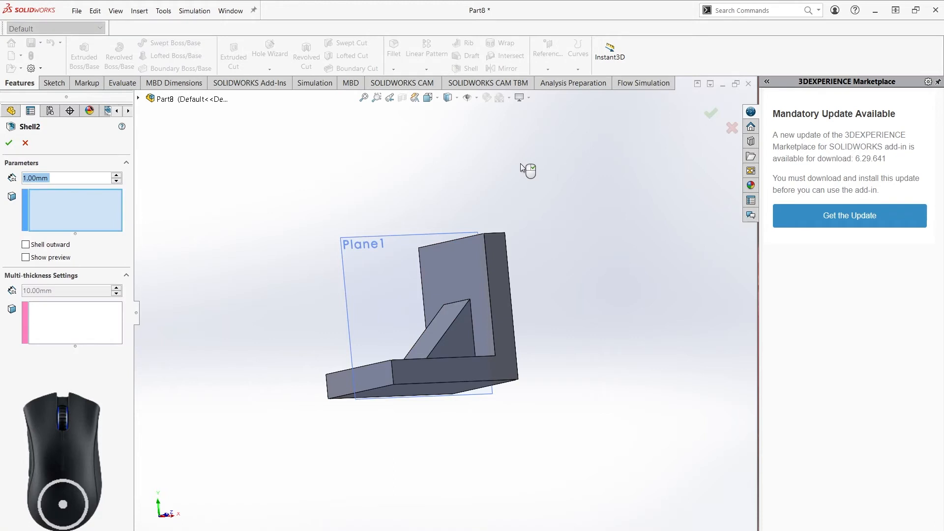
middle_click_drag(569, 242, 508, 213)
left_click(445, 391)
middle_click_drag(611, 372, 564, 336)
left_click(64, 178)
middle_click_drag(516, 275, 492, 279)
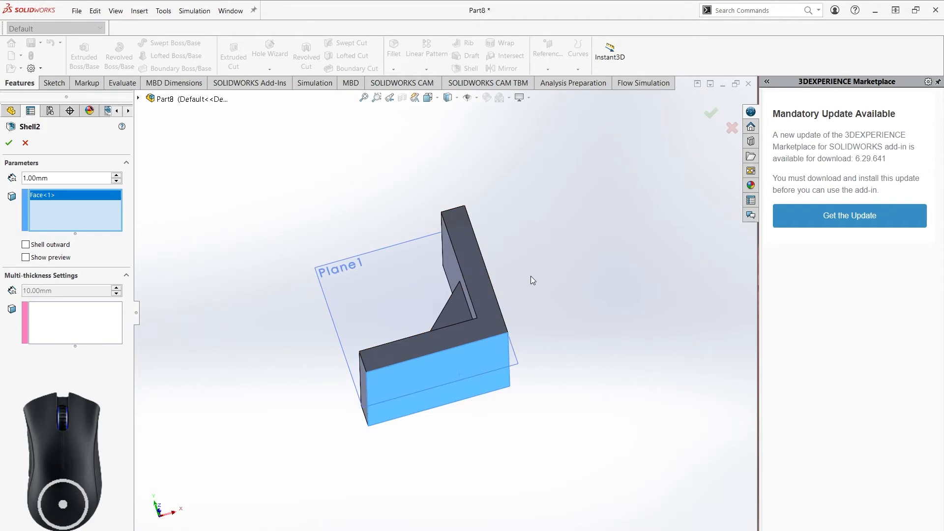
left_click(8, 142)
Examine the hollow interior and thin walls of the shelled bracket through its open underside.
middle_click_drag(548, 270, 475, 291)
middle_click_drag(557, 335, 553, 285)
scroll(445, 279, "down", 3)
scroll(477, 248, "up", 3)
scroll(514, 243, "down", 5)
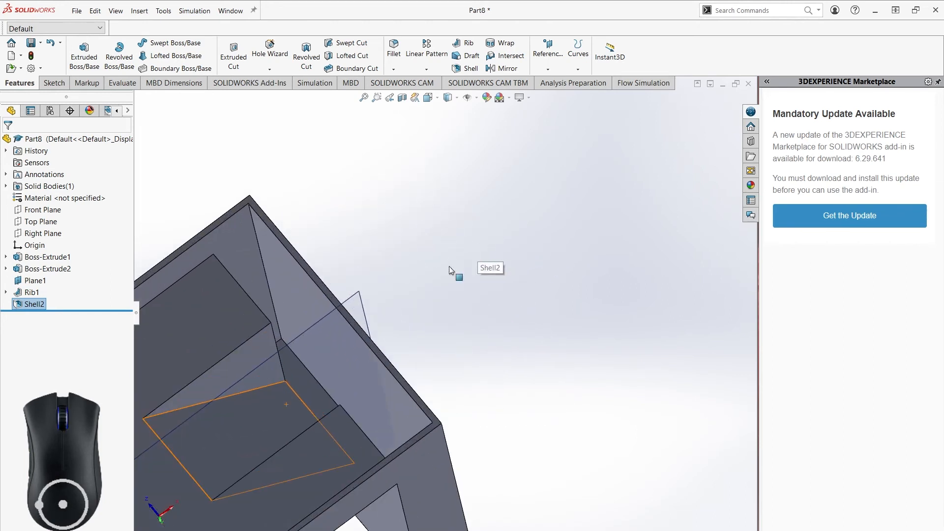
middle_click_drag(449, 266, 411, 296)
left_click(343, 341)
middle_click(393, 328)
middle_click_drag(436, 353, 433, 344)
key("Escape")
Measure the wall thickness of the shelled base between the inner and outer faces of one side wall.
left_click(122, 83)
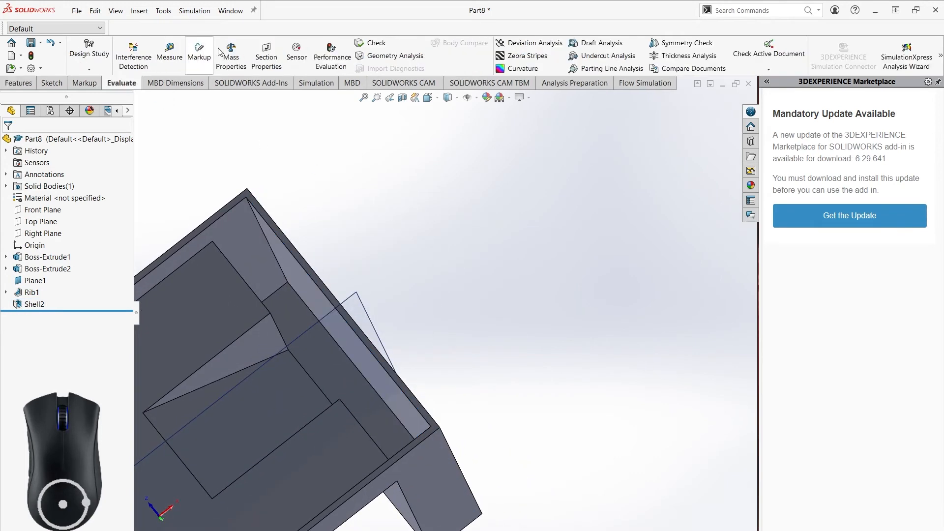
left_click(169, 52)
left_click(302, 280)
middle_click_drag(400, 285, 415, 273)
left_click(377, 259)
scroll(369, 230, "down", 5)
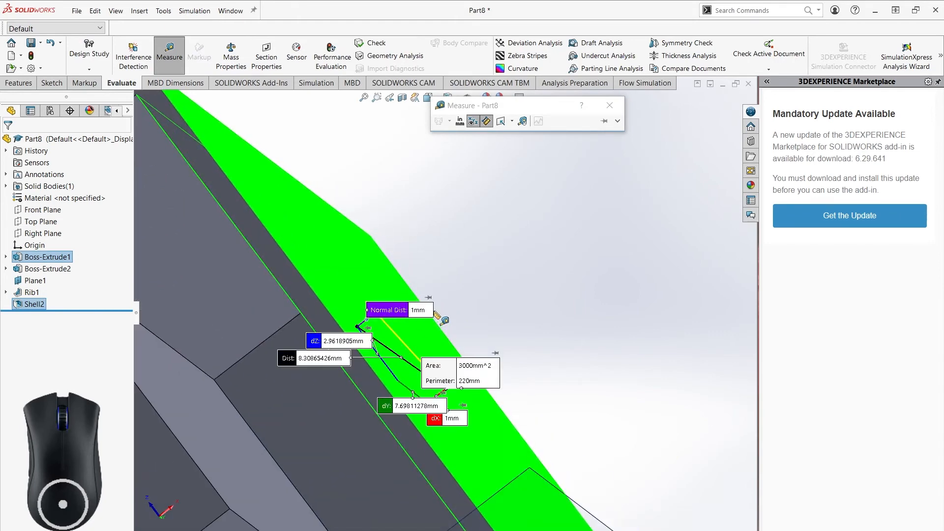
left_click(610, 105)
key("Escape")
scroll(524, 302, "up", 10)
middle_click_drag(502, 281, 469, 385)
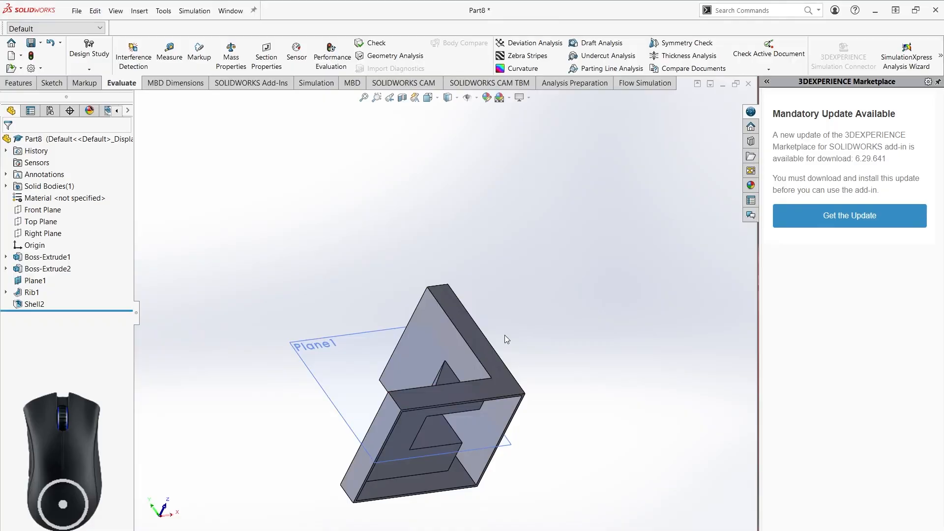
scroll(504, 335, "up", 3)
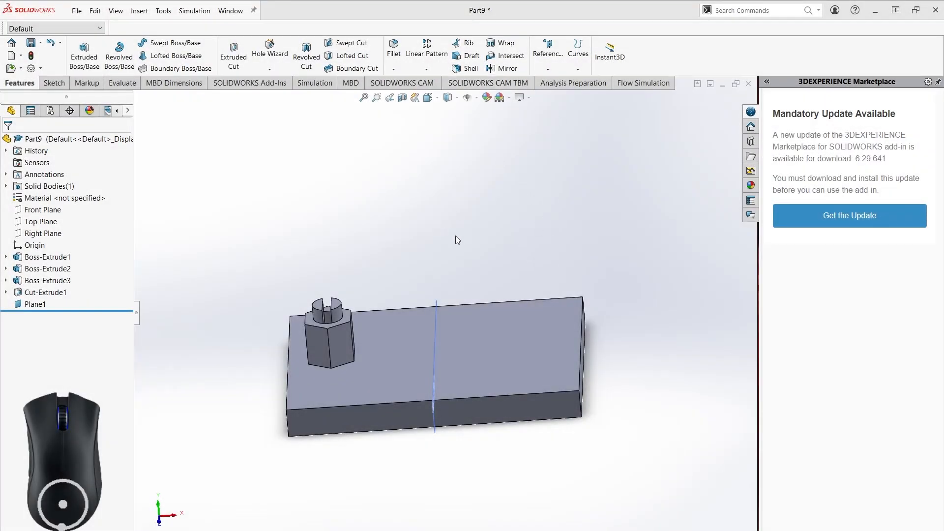
Start a Mirror feature on the rectangular plate with the slotted hexagonal post, using Plane1 as the mirror plane.
middle_click_drag(413, 226, 305, 332)
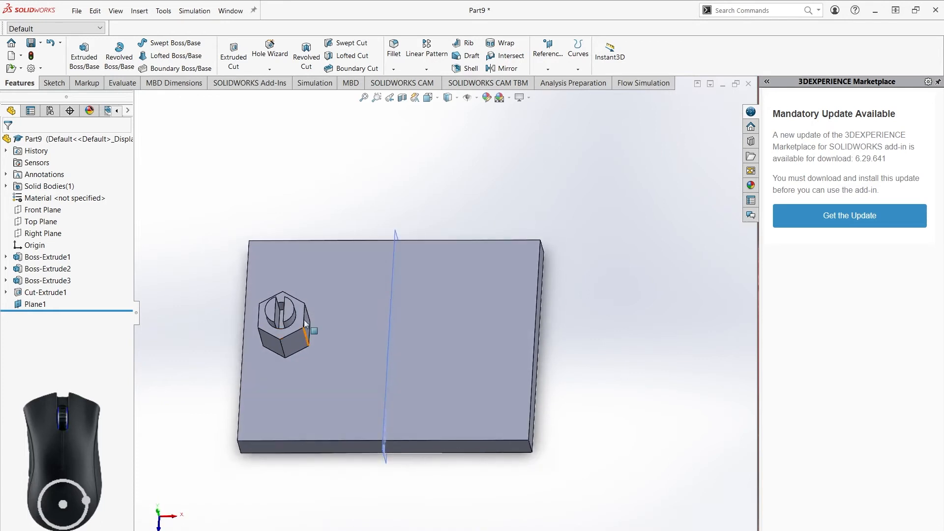
scroll(305, 334, "down", 5)
middle_click_drag(379, 337, 347, 312)
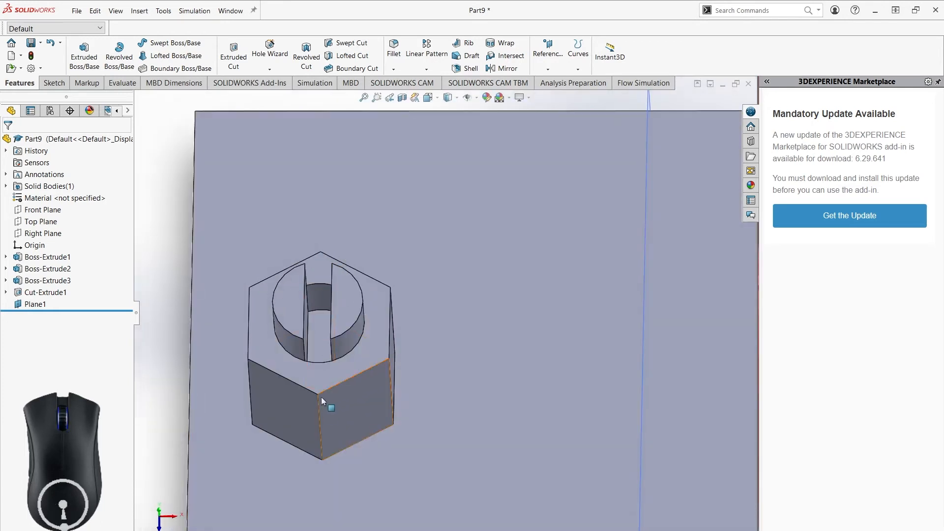
scroll(384, 350, "up", 6)
middle_click_drag(498, 332, 441, 334, "ctrl")
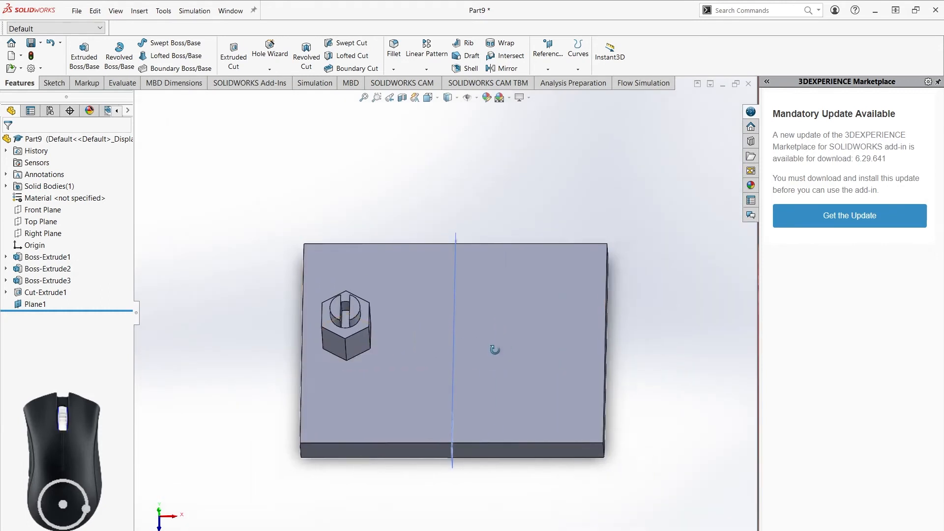
middle_click_drag(495, 350, 499, 310)
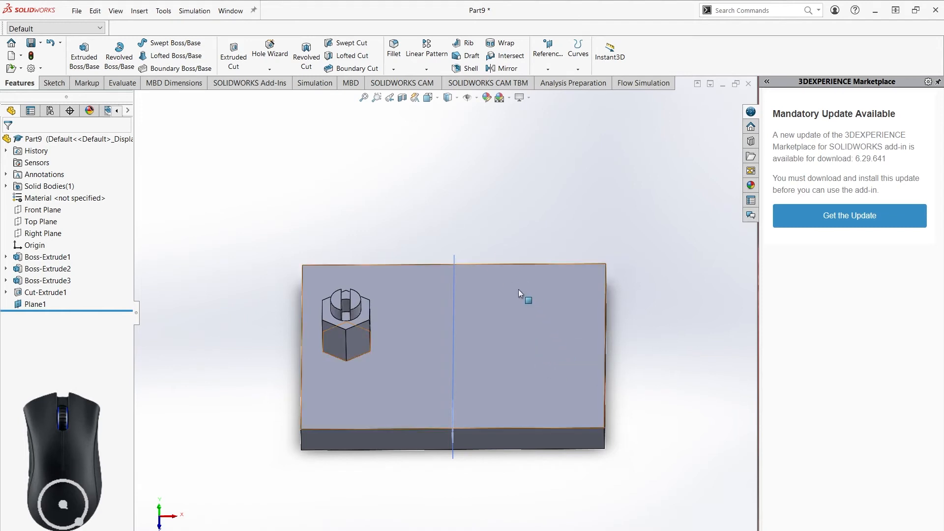
left_click(504, 68)
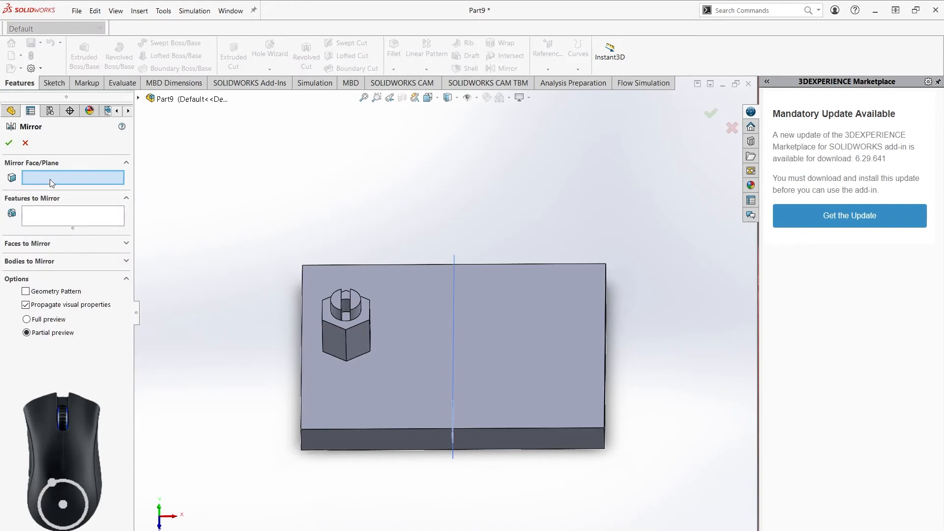
middle_click_drag(383, 275, 438, 232)
left_click(421, 225)
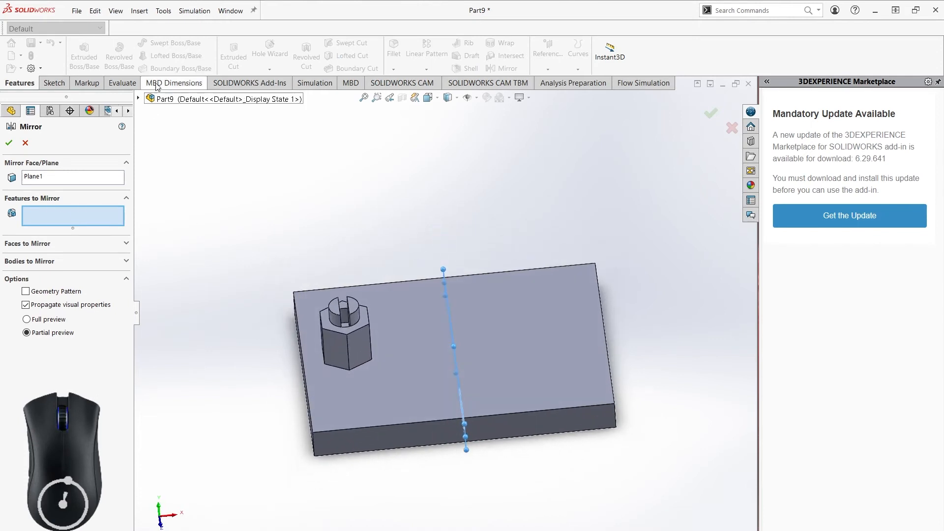
left_click(138, 99)
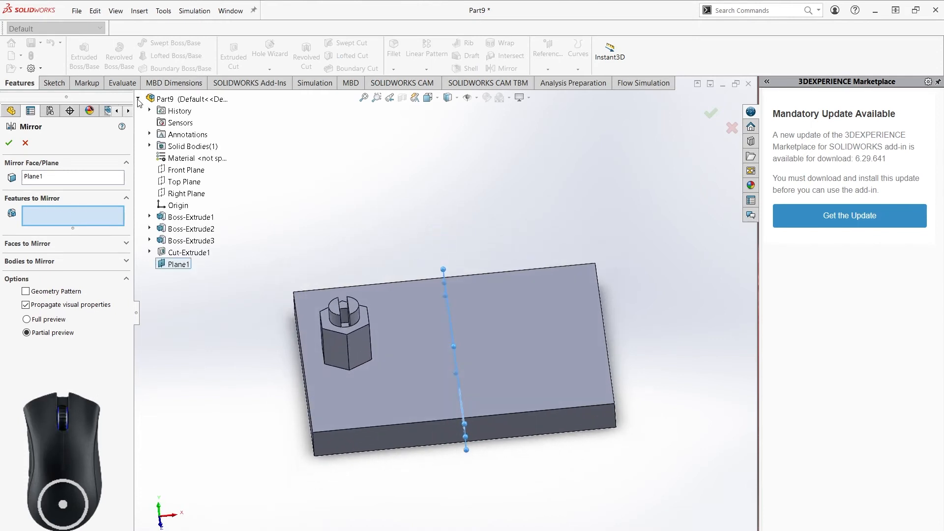
left_click(180, 231)
left_click(191, 240)
left_click(189, 252)
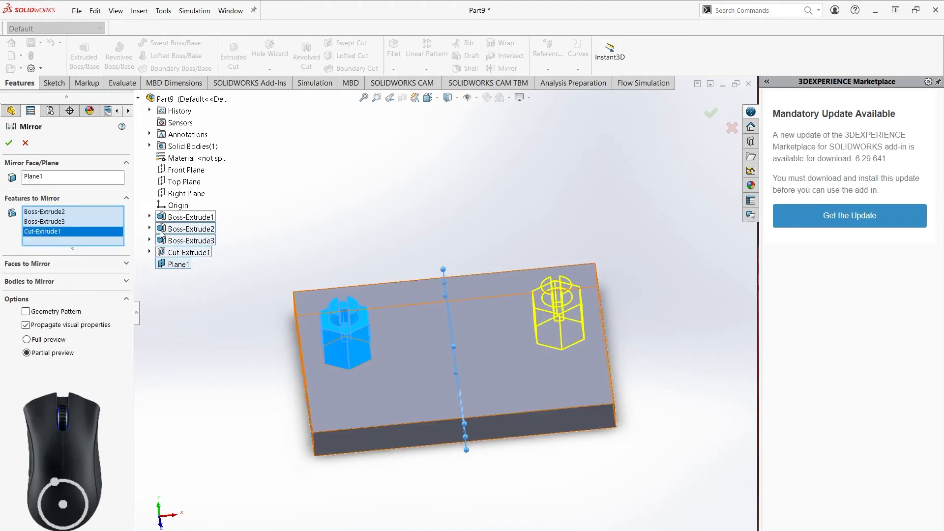
right_click(74, 222)
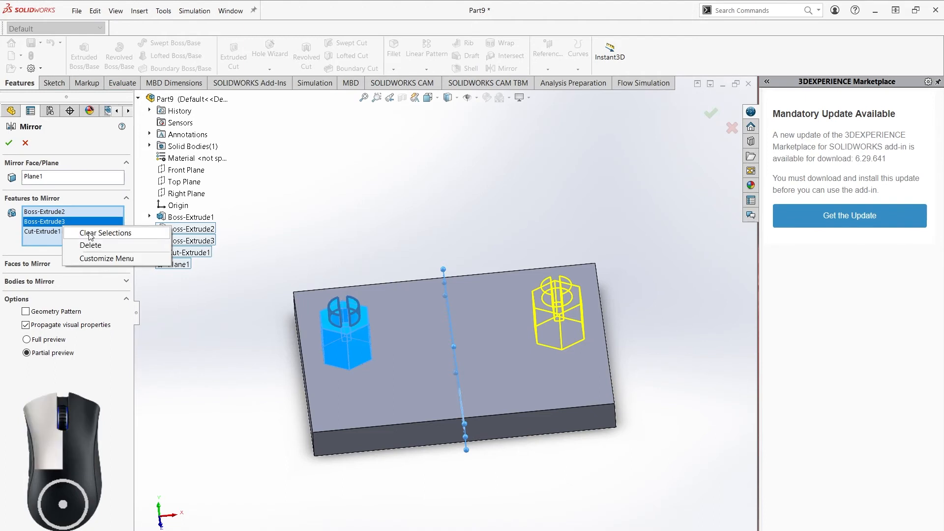
left_click(93, 230)
Mirror Boss-Extrude2, Boss-Extrude3 and Cut-Extrude1 across Plane1 to copy the slotted hexagonal post to the plate's other half.
left_click(191, 228)
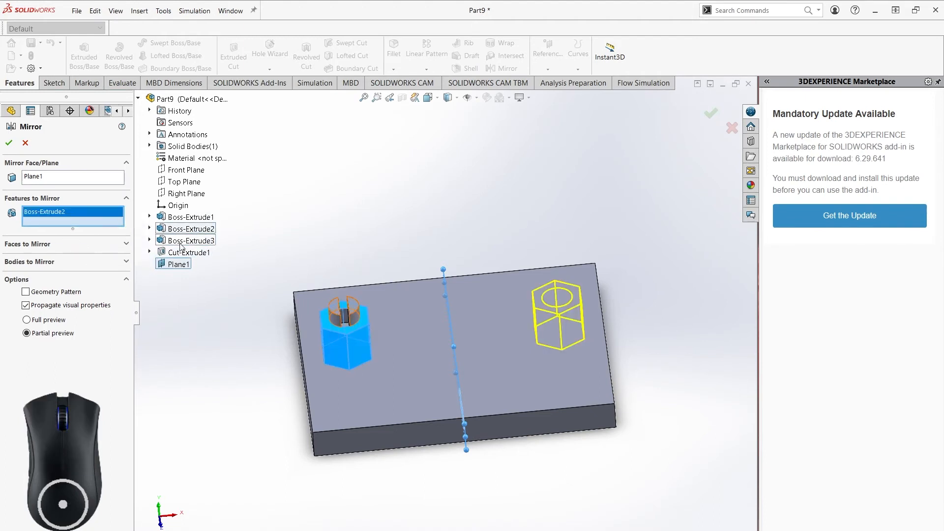
left_click(191, 241)
right_click(180, 240)
right_click(51, 222)
left_click(79, 241)
left_click(191, 241)
left_click(188, 253)
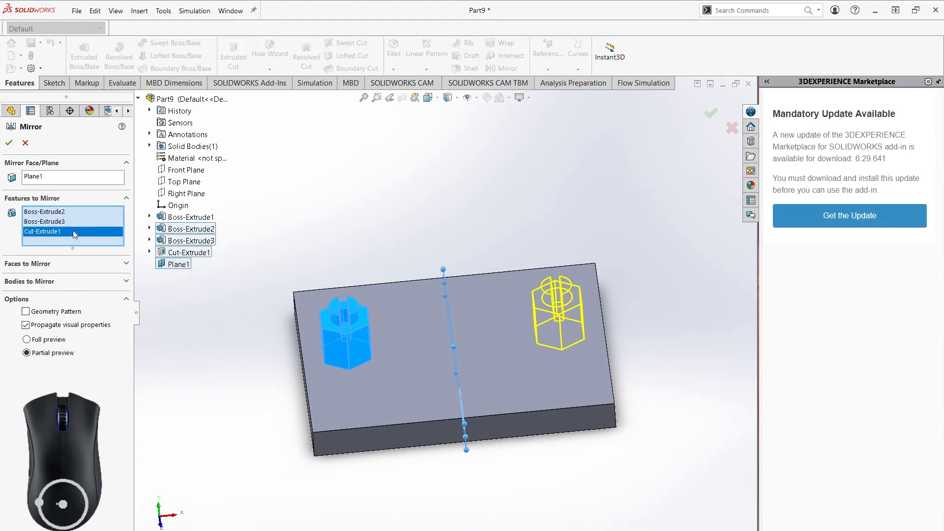
left_click(189, 253)
left_click(185, 253)
middle_click_drag(342, 236, 303, 220, "ctrl")
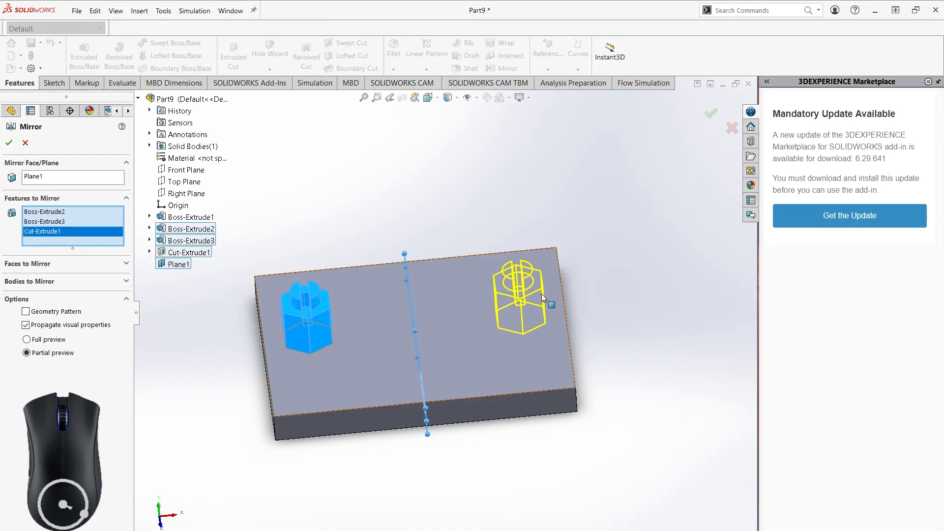
middle_click_drag(636, 280, 600, 277)
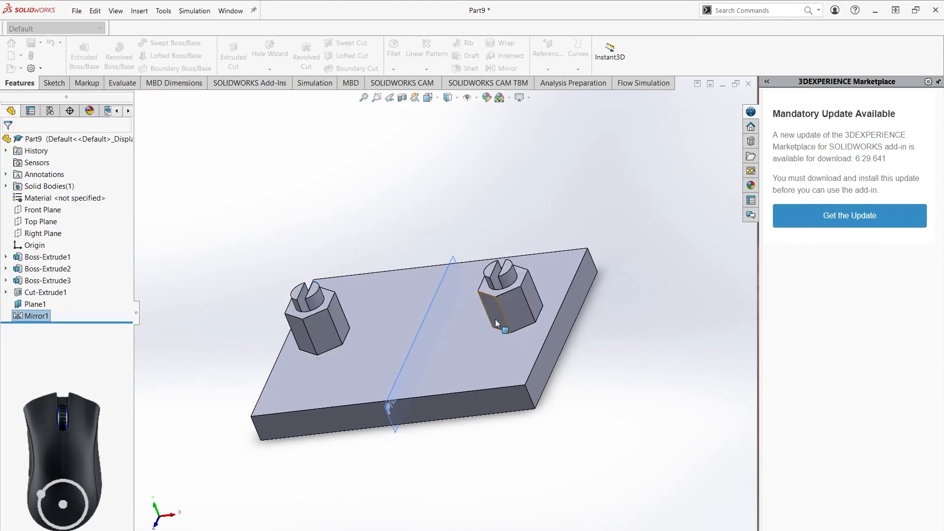
middle_click_drag(499, 328, 527, 433)
middle_click_drag(296, 338, 544, 323)
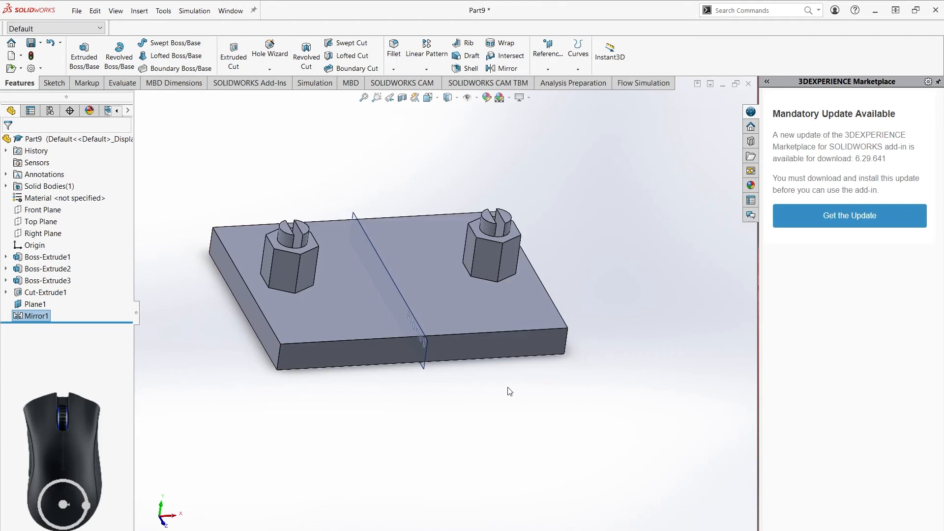
middle_click_drag(490, 388, 531, 373)
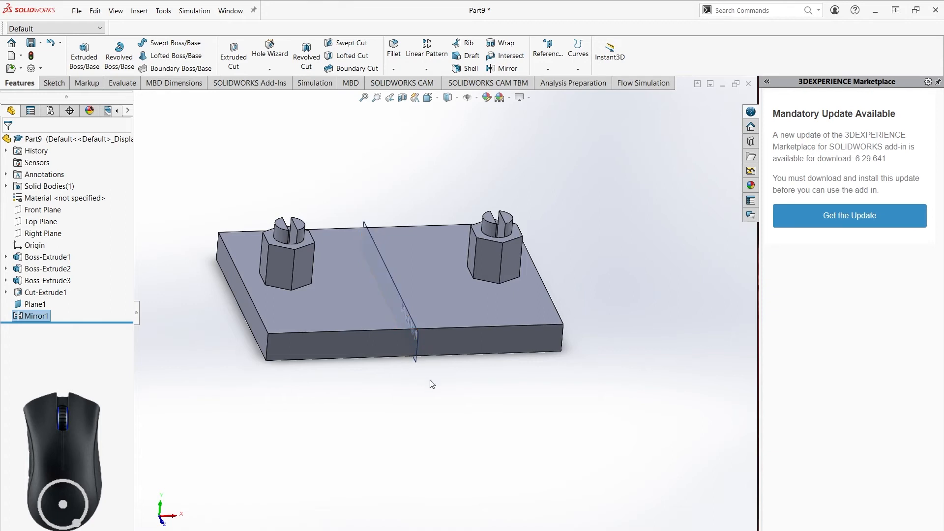
middle_click_drag(461, 355, 449, 386, "ctrl")
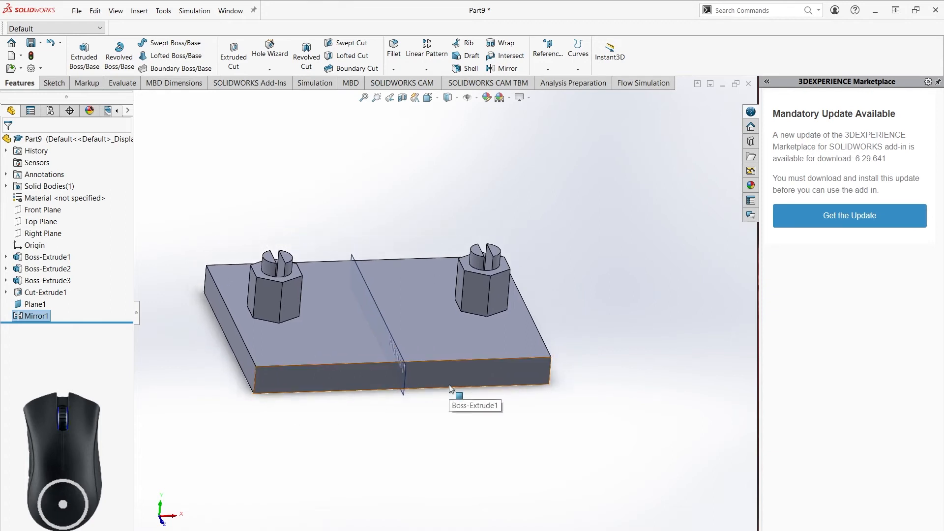
Start a new reference plane with the plate's upper face as its first reference.
left_click(548, 72)
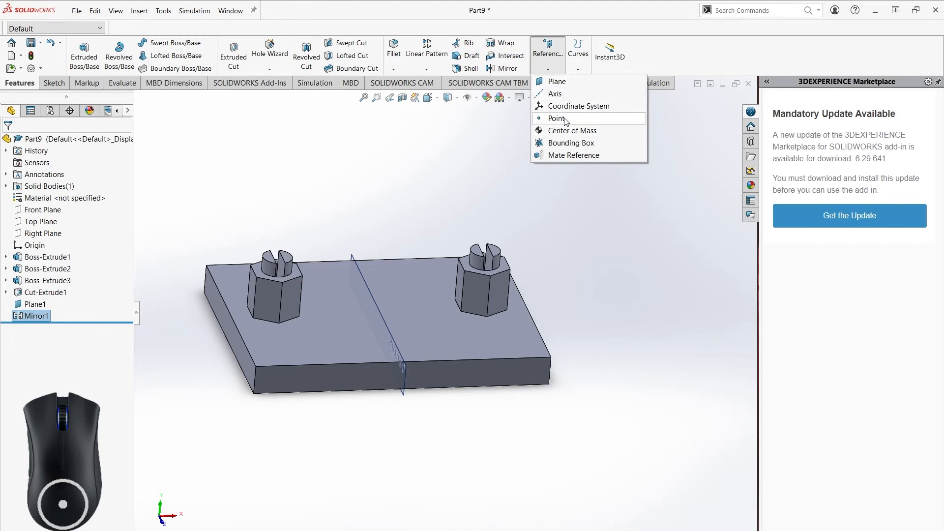
left_click(555, 83)
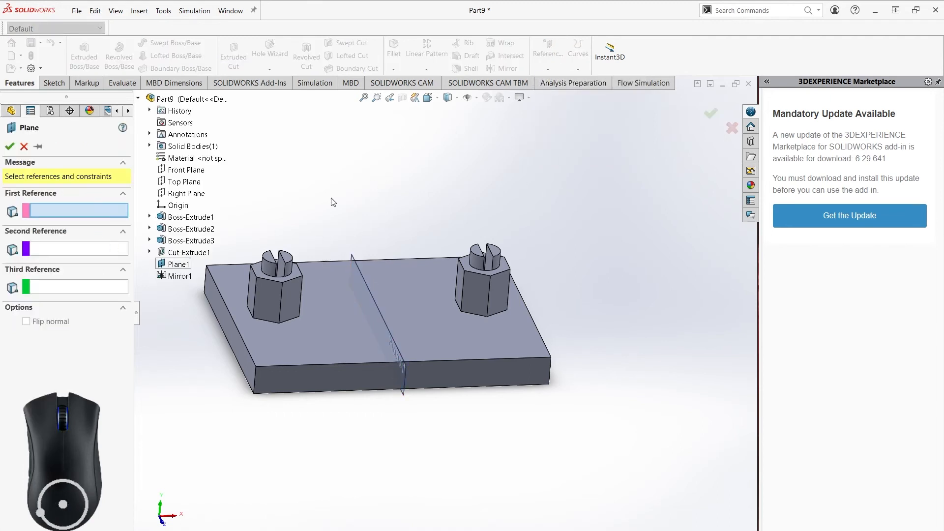
middle_click_drag(258, 222, 306, 201, "ctrl")
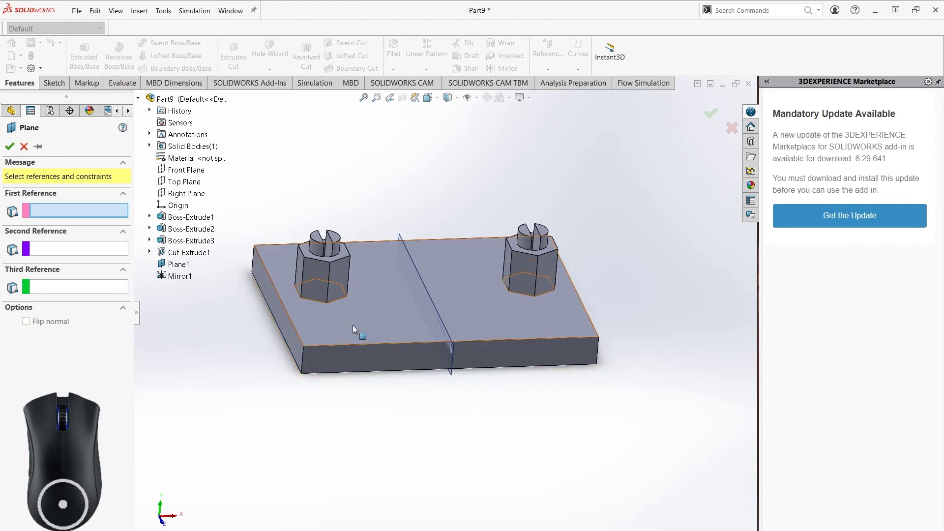
left_click(324, 319)
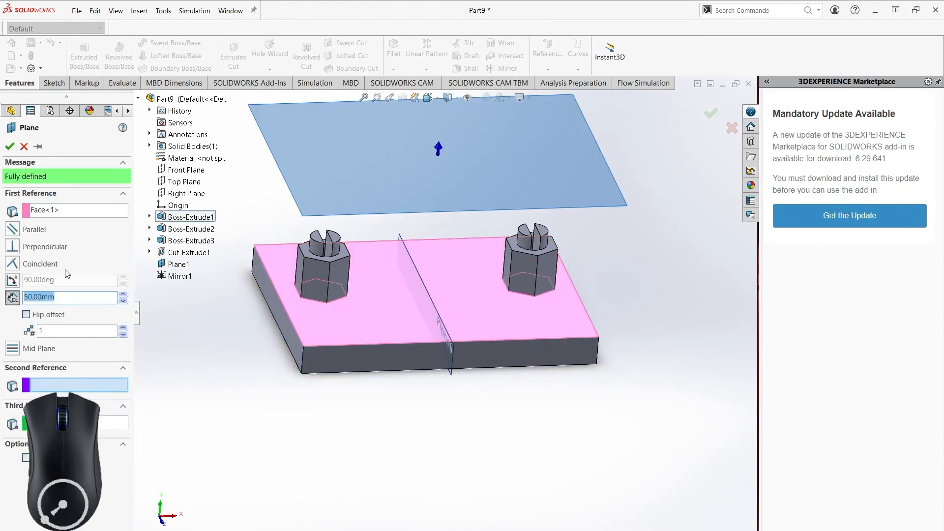
Set the plane's offset distance to 12 mm above the plate's upper face and create the plane.
left_click(65, 296)
key("Down")
key("Down")
key("Down")
middle_click_drag(250, 311, 376, 280)
left_click(69, 300)
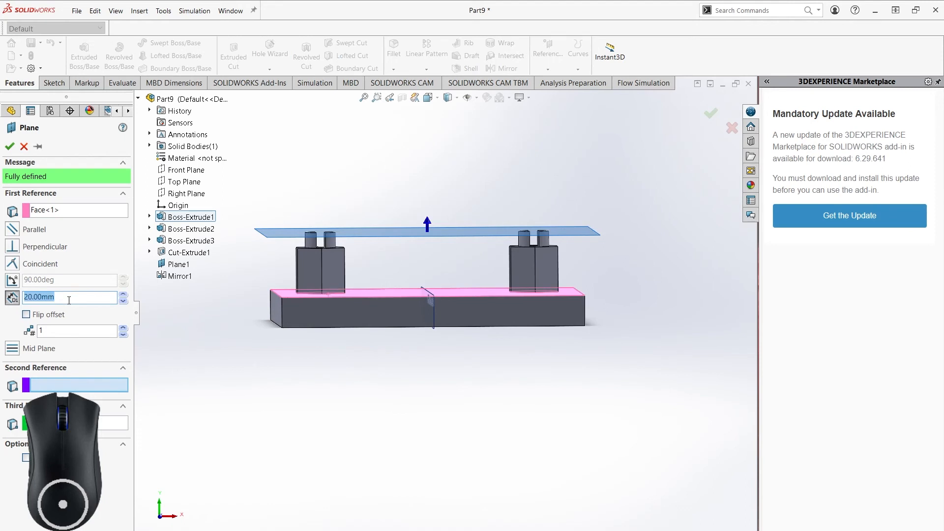
type("12")
key("Return")
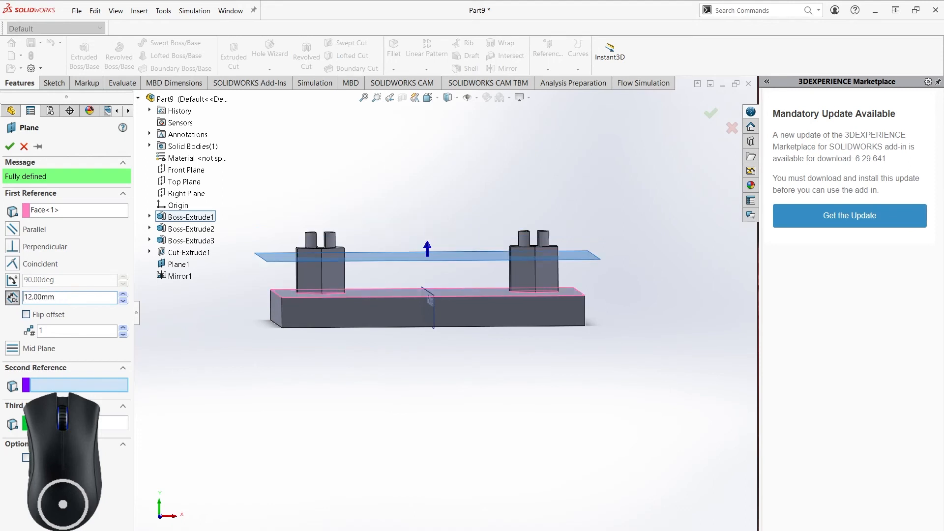
key("Return")
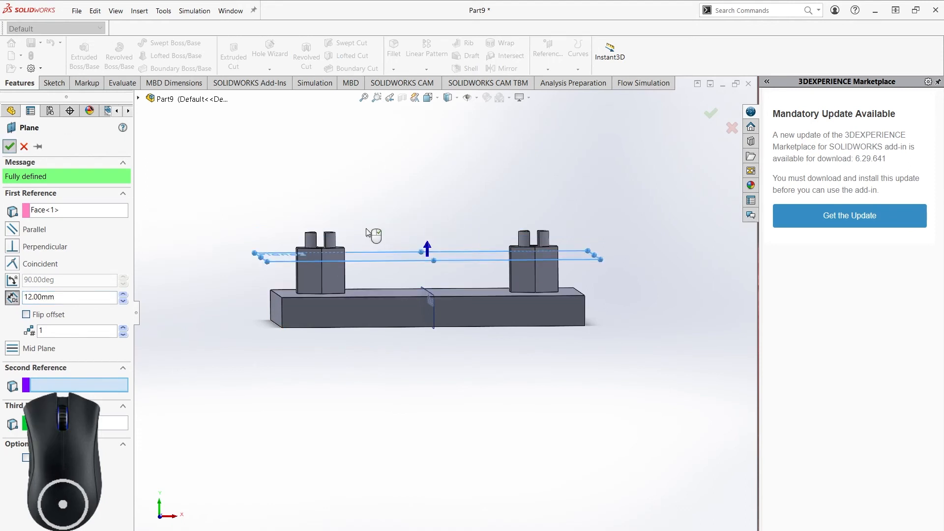
middle_click_drag(372, 232, 379, 256)
left_click(53, 83)
left_click(79, 47)
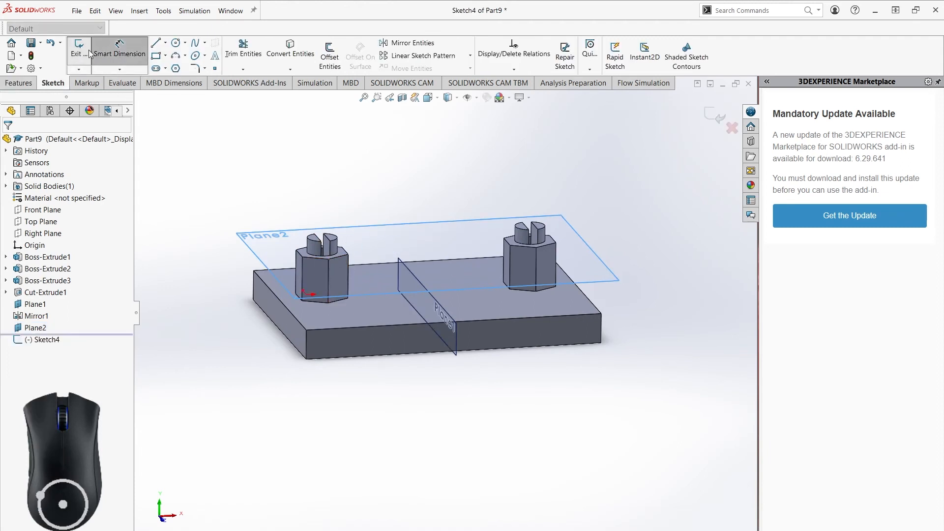
left_click(79, 47)
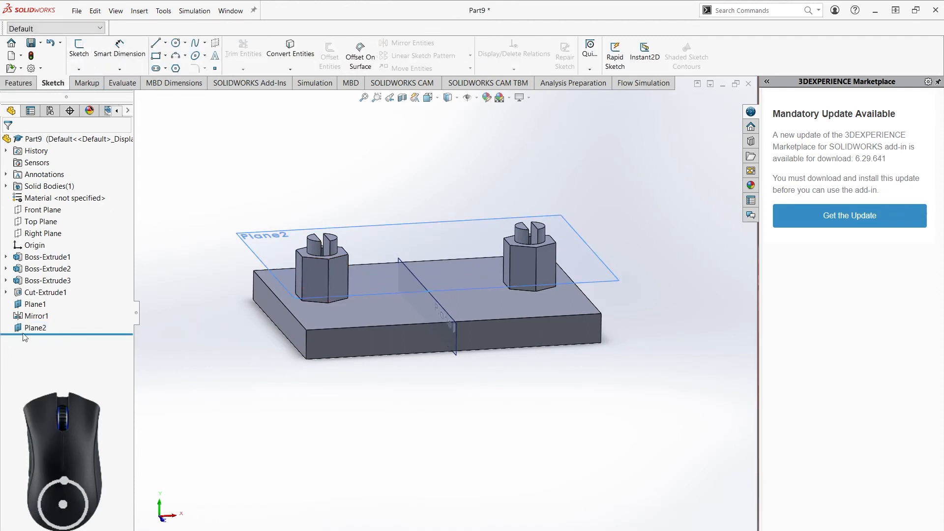
left_click(79, 46)
left_click(396, 232)
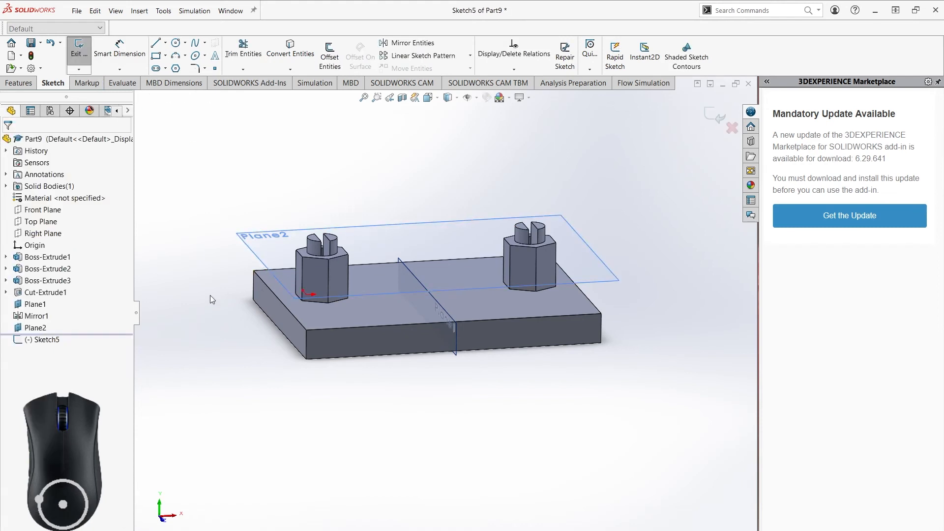
mouse_move(395, 231)
middle_mouse_down()
mouse_move(332, 305)
mouse_move(497, 253)
middle_mouse_up()
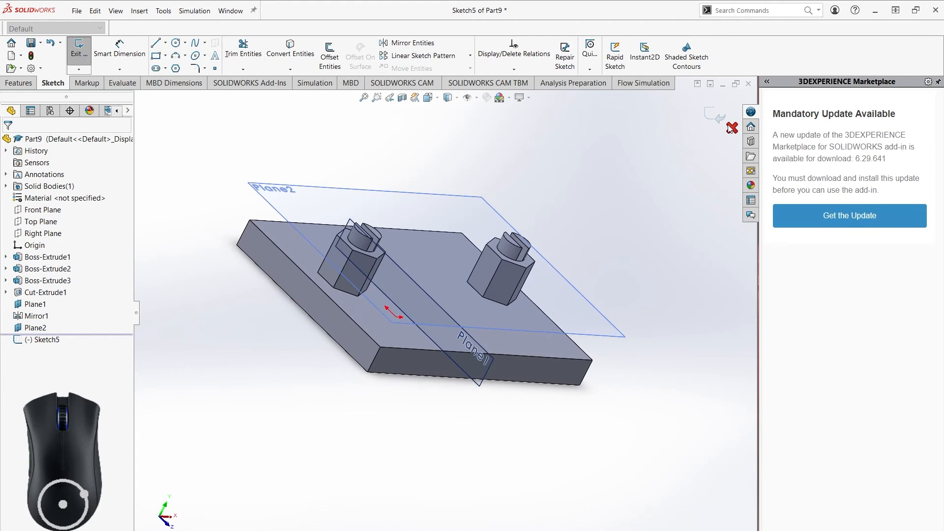
left_click(732, 127)
left_click(487, 294)
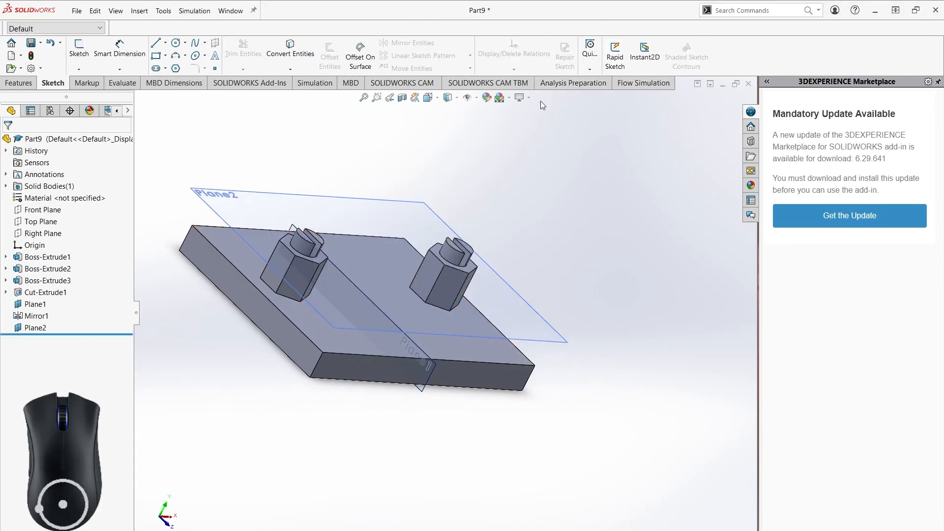
Create a mid plane between the plate's front side face and the opposite back side face.
left_click(19, 82)
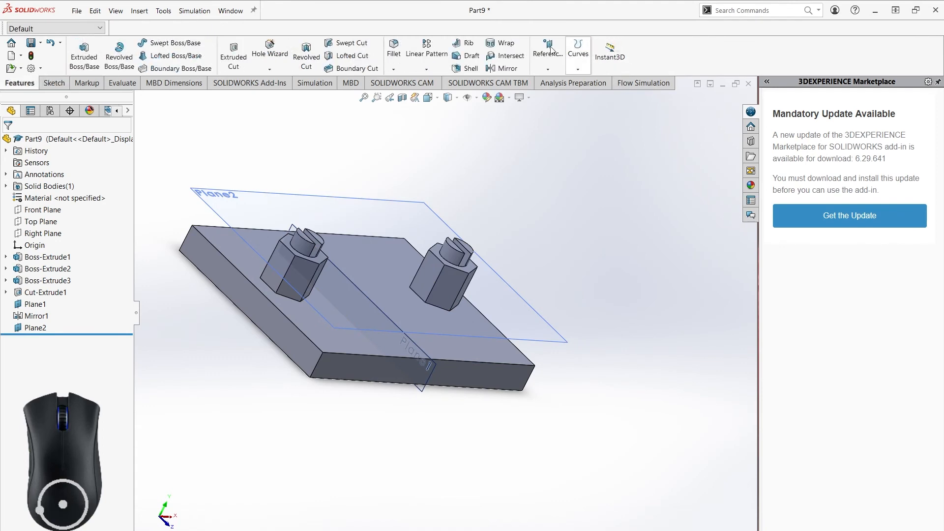
left_click(548, 69)
left_click(556, 81)
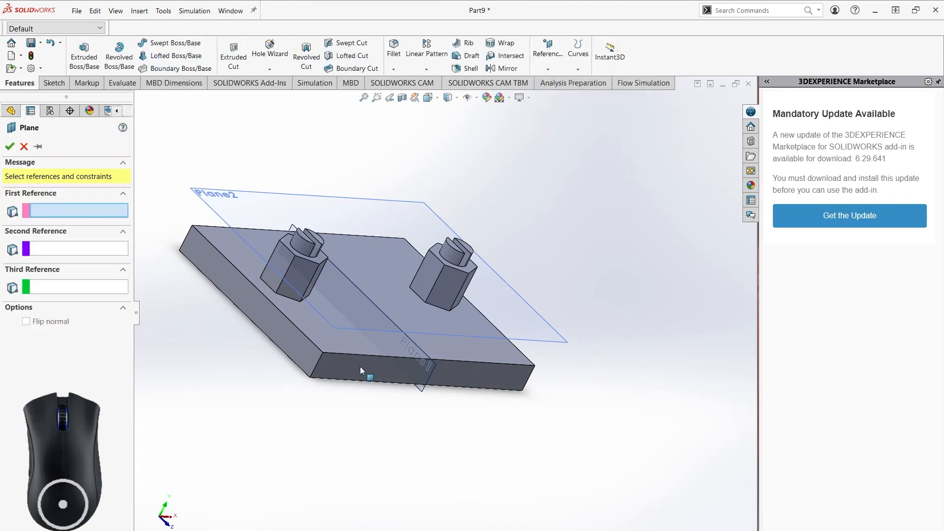
left_click(361, 366)
middle_click_drag(287, 278, 256, 328)
left_click(287, 290)
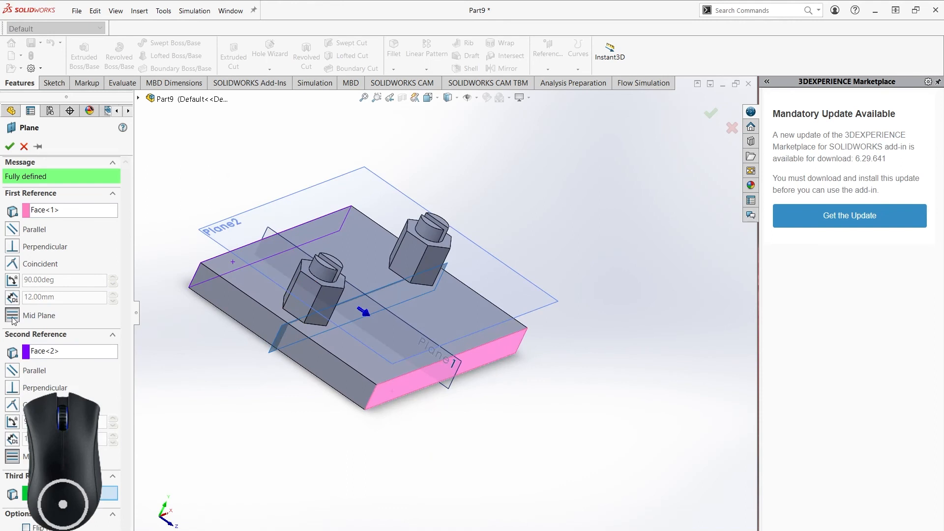
middle_click_drag(231, 344, 295, 334)
left_click(10, 146)
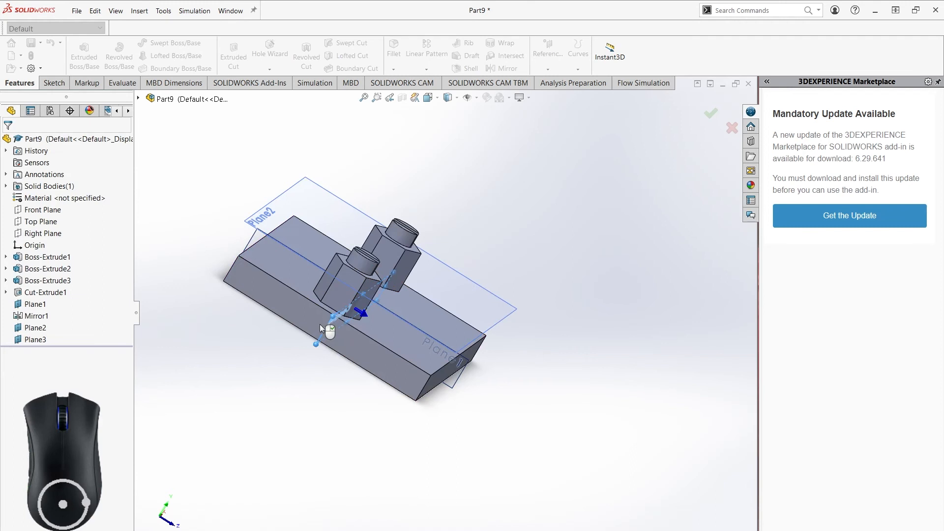
left_click(434, 382)
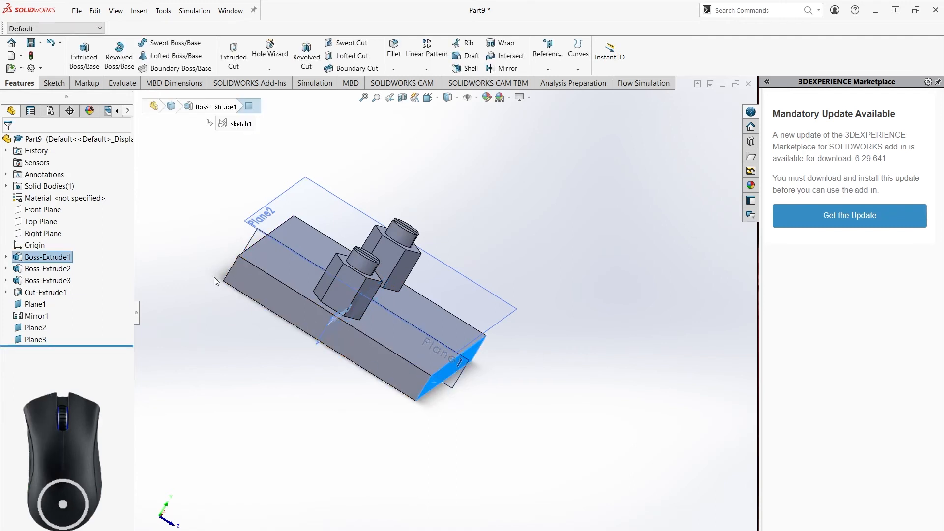
middle_click_drag(214, 276, 264, 282)
left_click(268, 358)
middle_click_drag(321, 380, 277, 309)
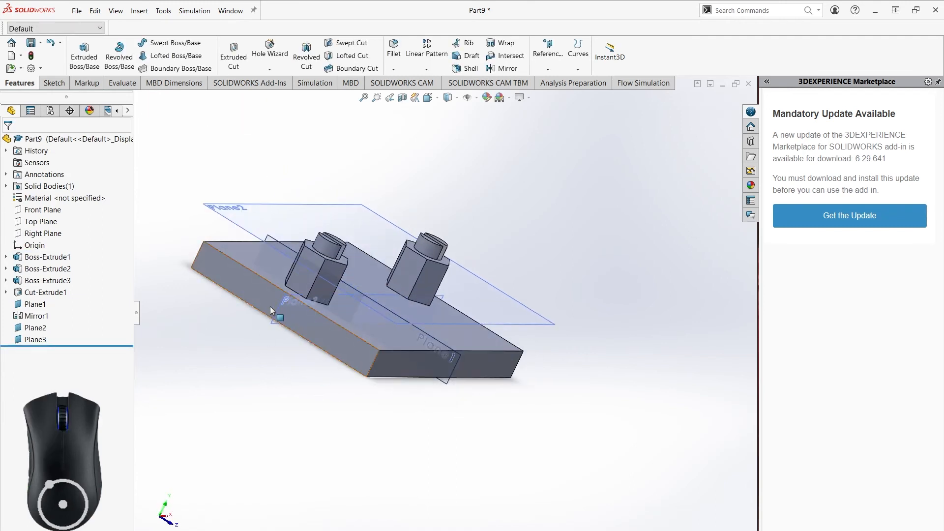
middle_click_drag(378, 379, 315, 370)
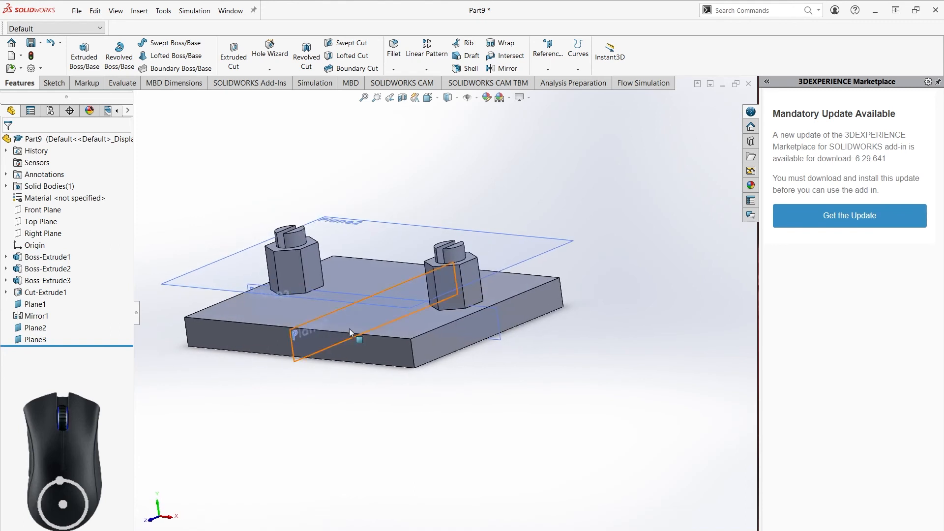
Start a reference axis and preview it through the cylindrical face of one hexagonal post's slotted tip.
left_click(550, 71)
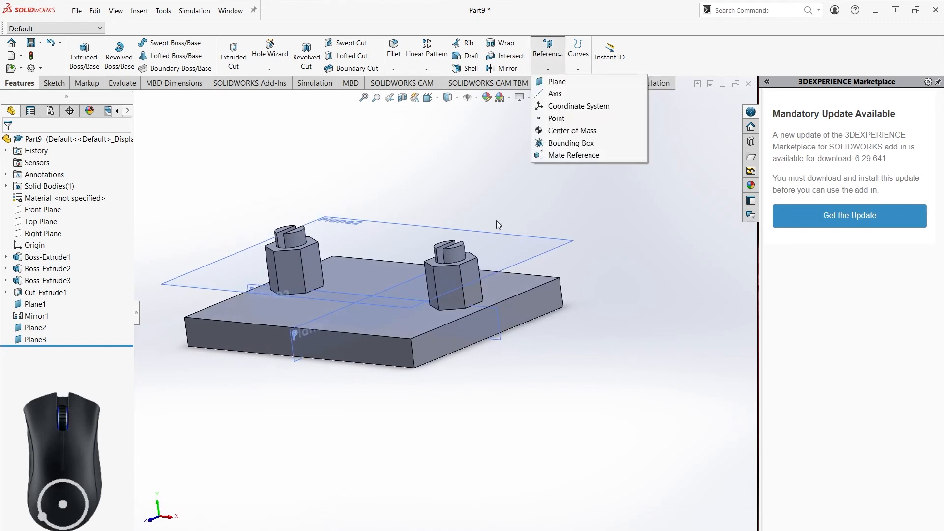
left_click(554, 94)
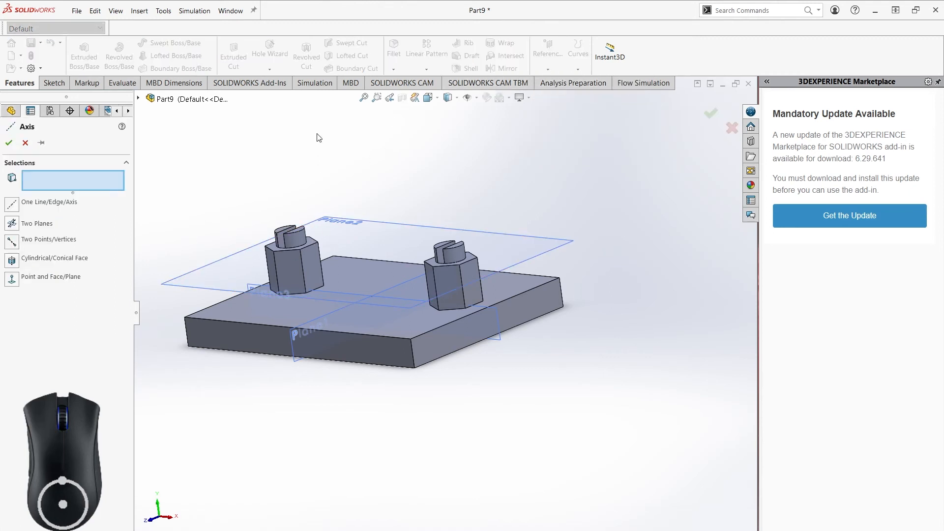
middle_click_drag(369, 146, 390, 150)
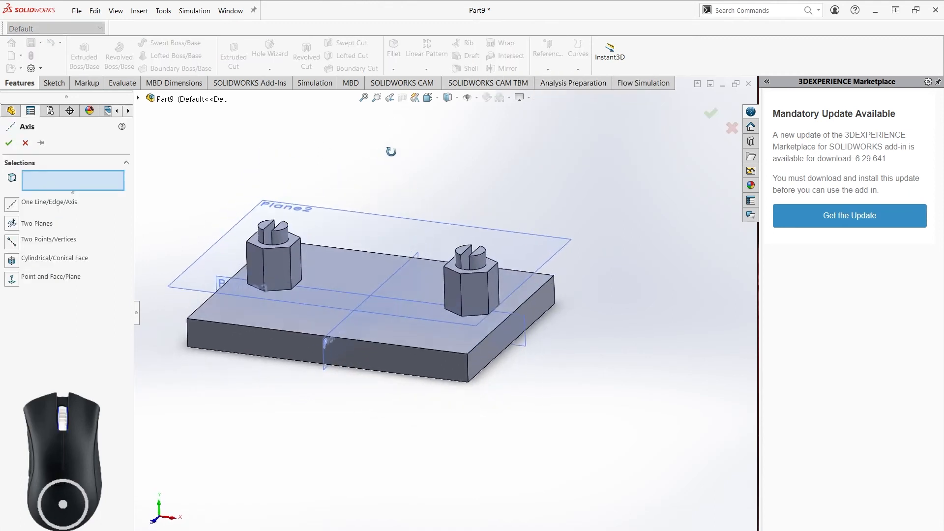
left_click(279, 239)
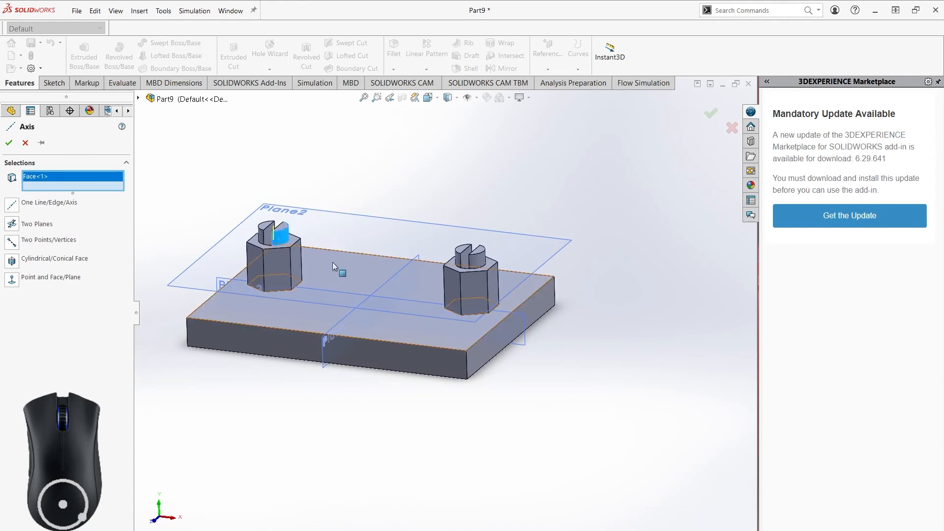
scroll(270, 238, "down", 5)
scroll(319, 228, "down", 3)
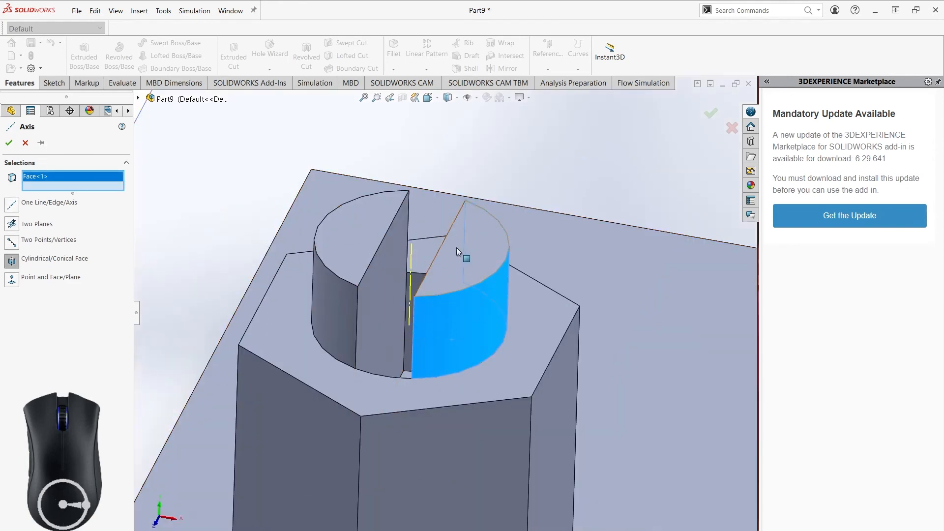
scroll(457, 247, "up", 6)
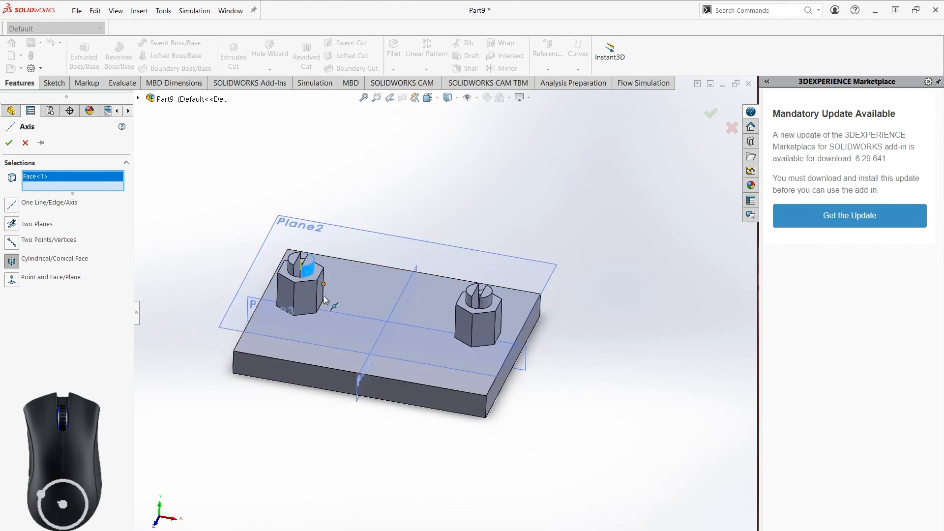
Redefine the reference axis as the intersection of Plane2 and Plane3.
left_click(290, 220)
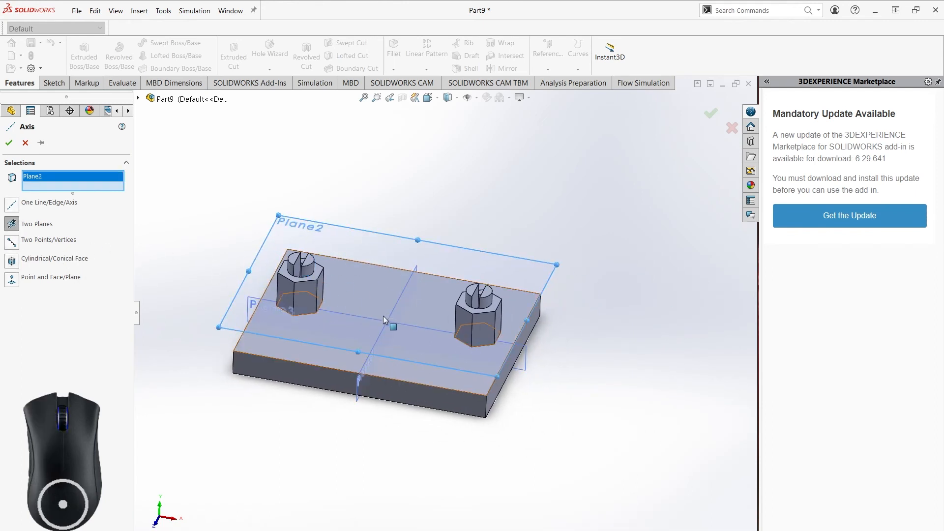
left_click(368, 320)
middle_click_drag(394, 335, 268, 343)
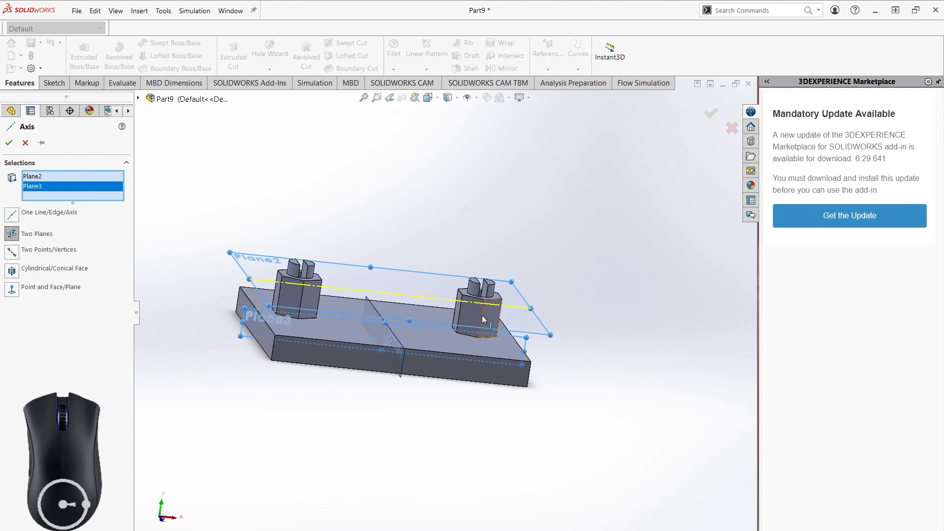
Try a two-point axis from the plate's upper front corner to a vertex on the slotted tip, and cancel the axis.
left_click(9, 254)
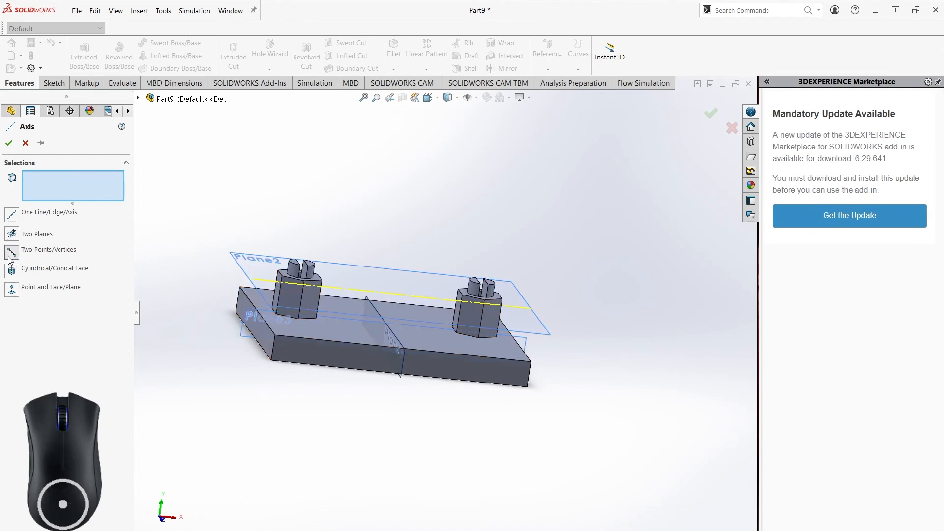
left_click(275, 335)
left_click(301, 265)
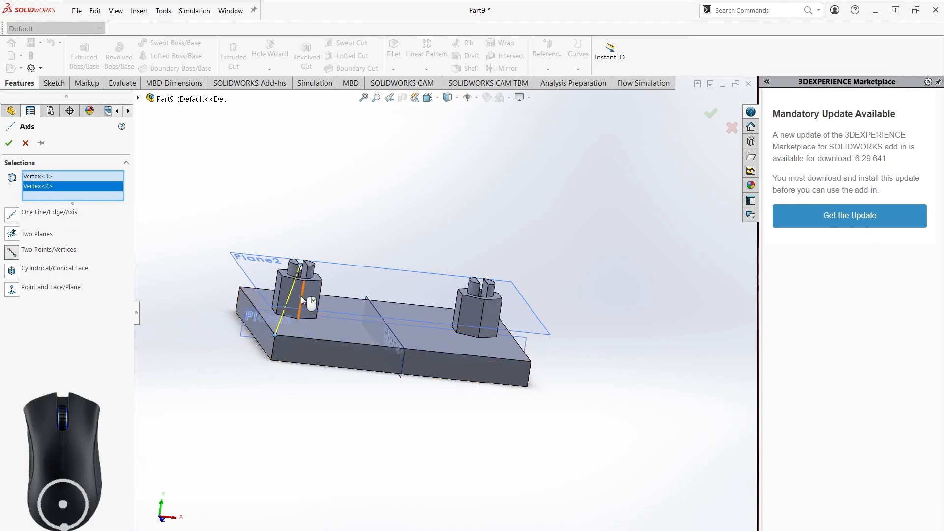
middle_click_drag(318, 274, 286, 269)
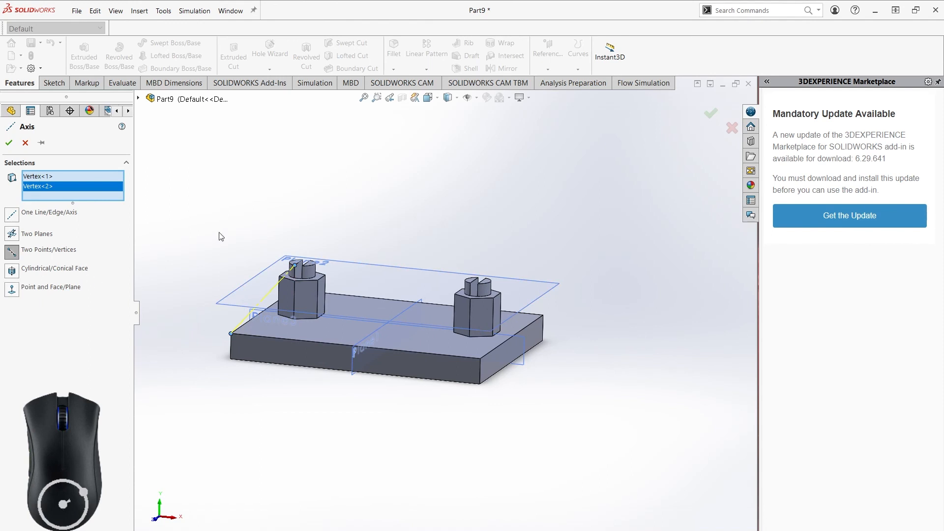
middle_click_drag(282, 350, 276, 339)
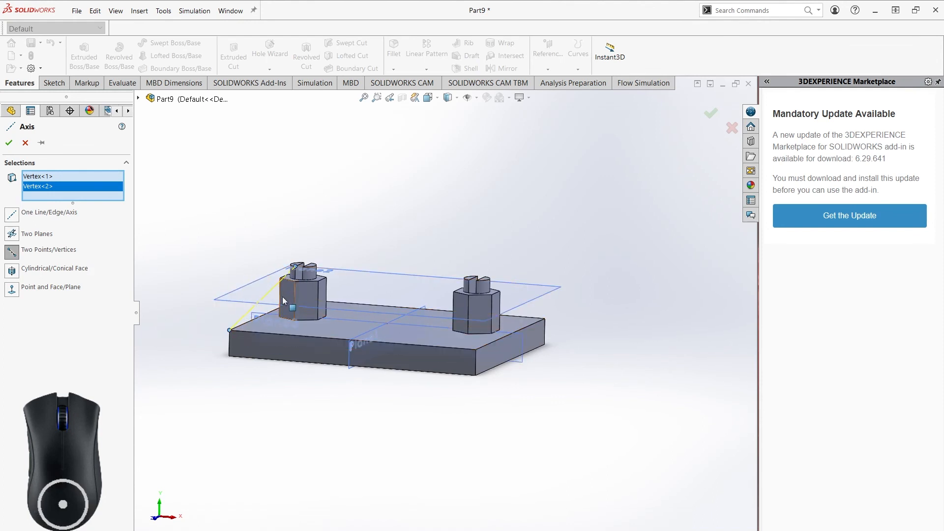
left_click(26, 143)
Add a Center of Mass reference to the part and examine its location inside the plate.
middle_click_drag(268, 226, 312, 270)
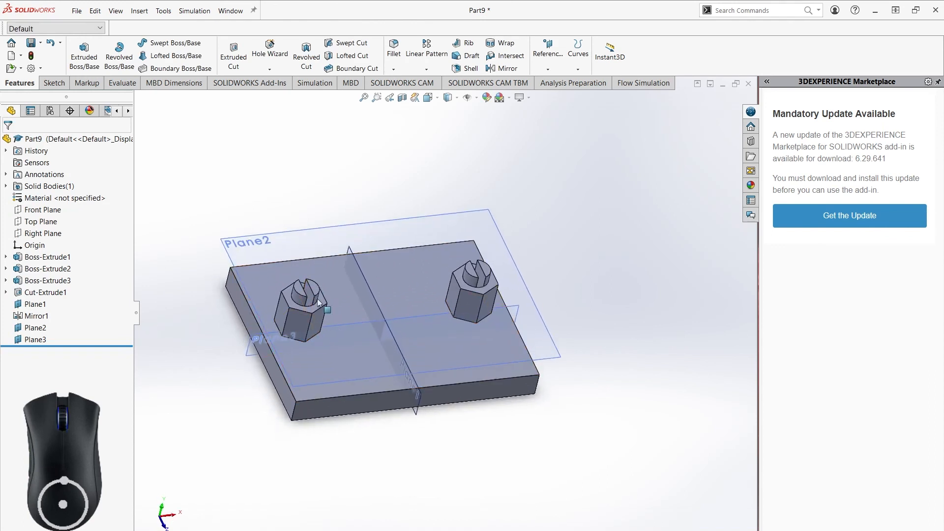
middle_click_drag(432, 320, 517, 183)
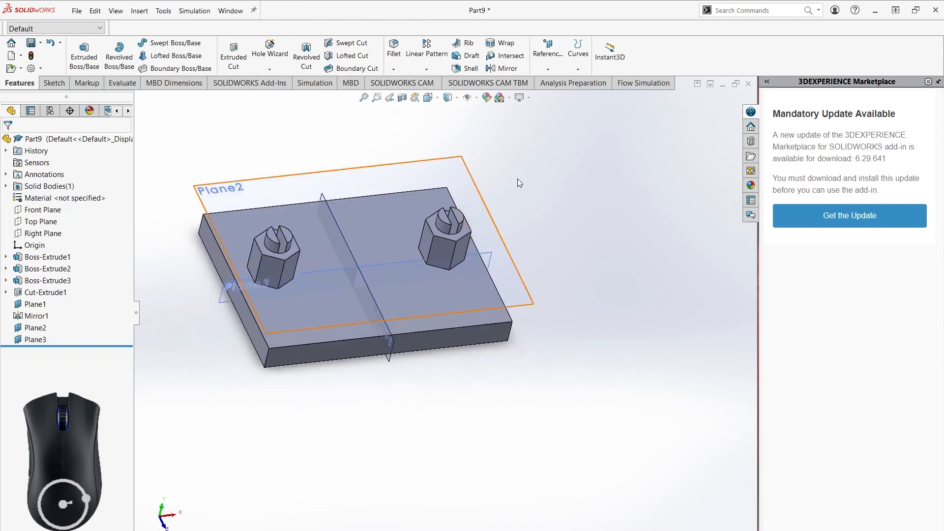
left_click(548, 74)
left_click(548, 72)
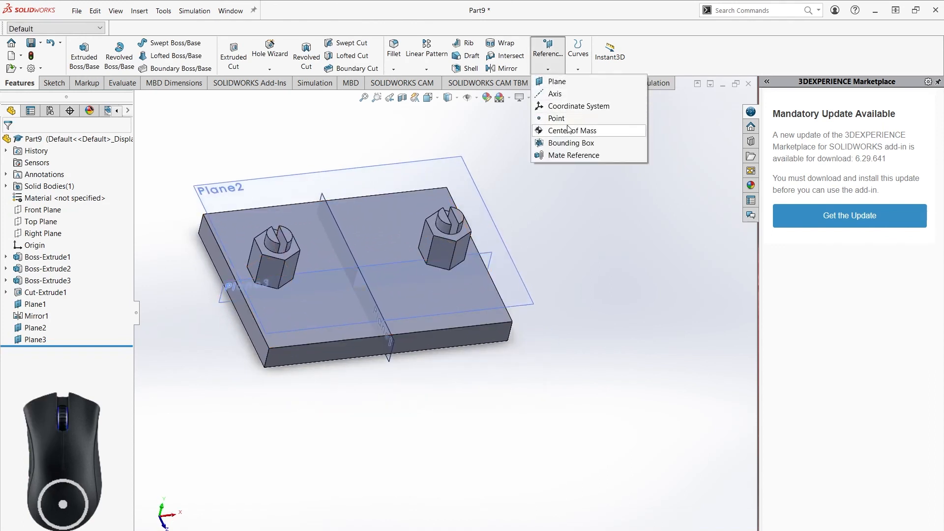
left_click(566, 137)
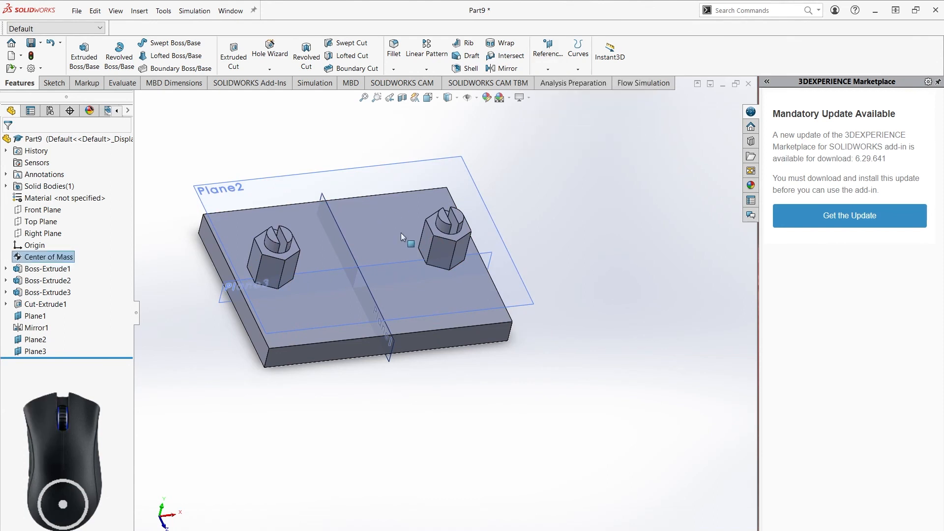
middle_click_drag(473, 285, 443, 200)
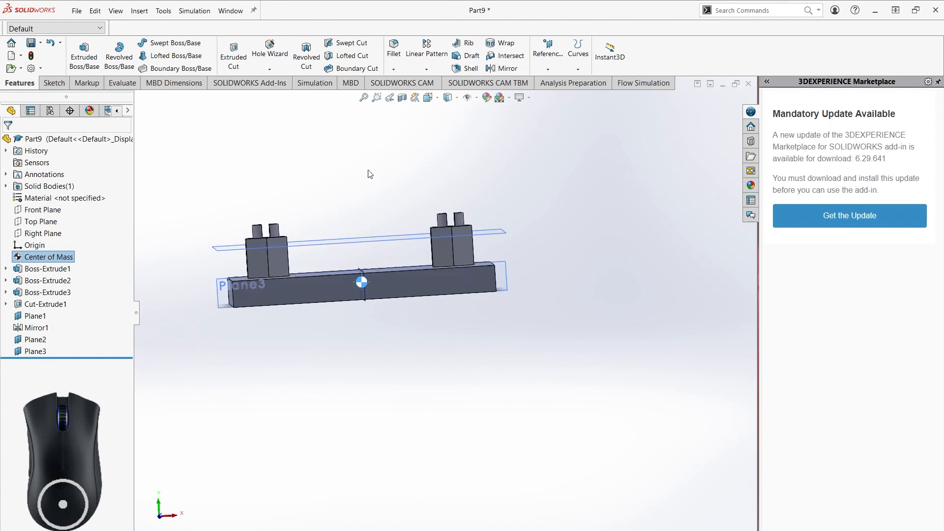
middle_click_drag(427, 317, 395, 291)
scroll(383, 320, "down", 3)
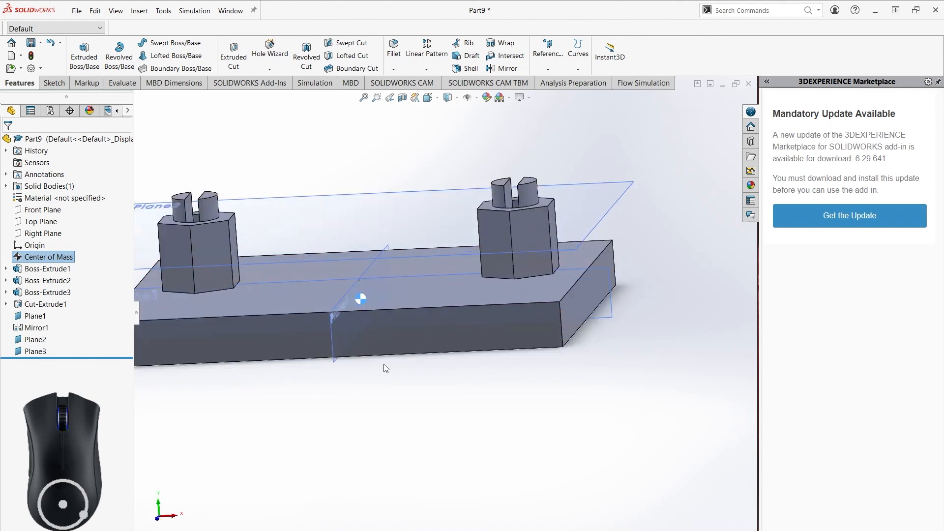
Create a coordinate system at the plate's upper front-right corner, with X along the upper front edge and Y toward a point on the vertical corner edge.
scroll(386, 368, "up", 4)
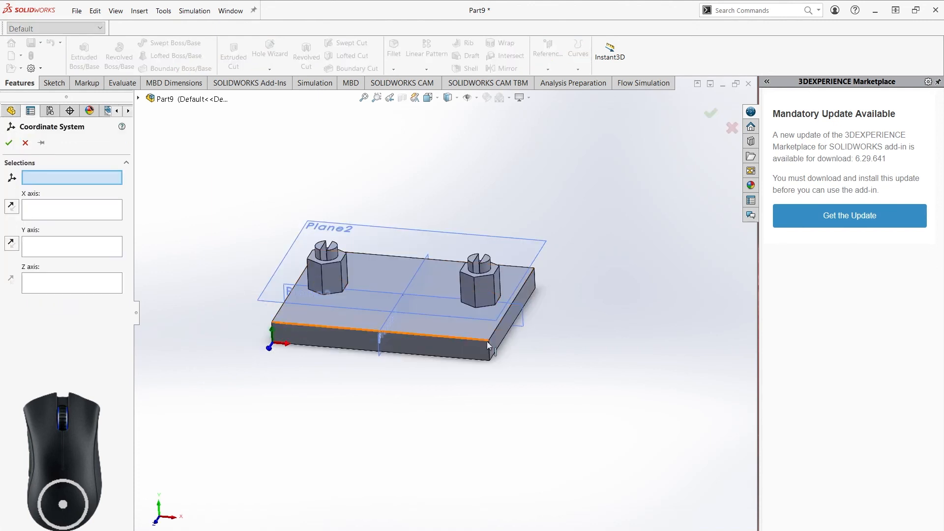
left_click(489, 341)
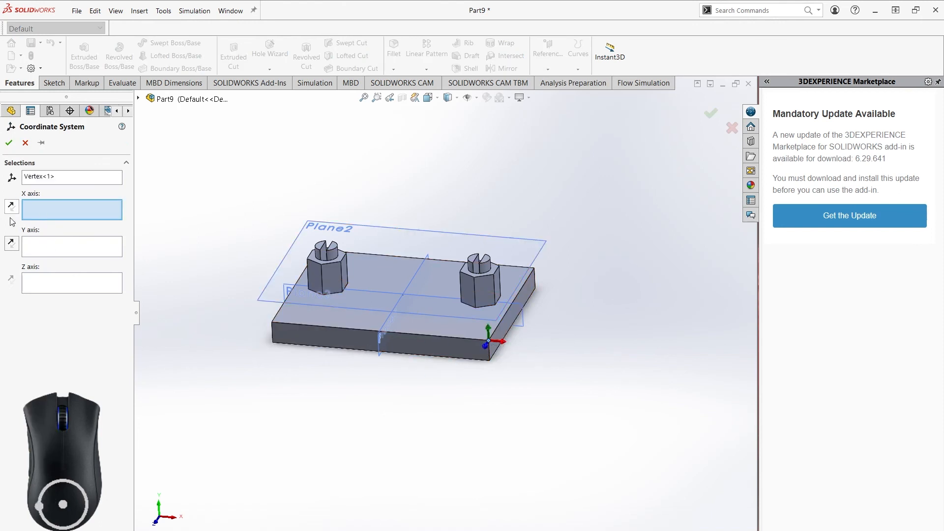
left_click(460, 336)
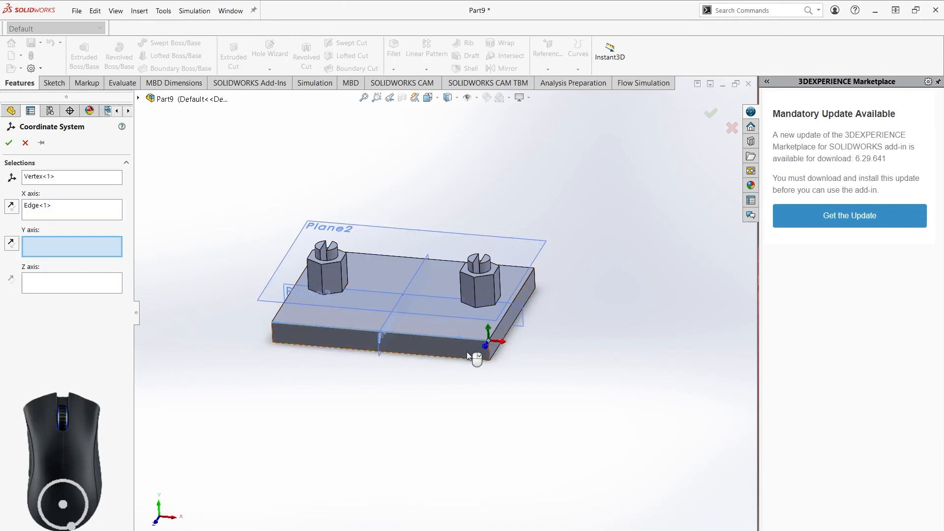
left_click(493, 352)
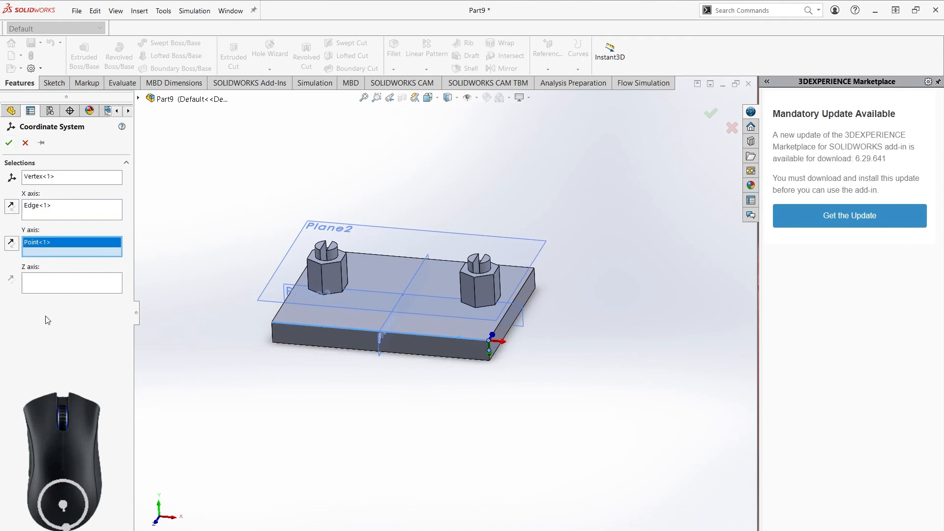
left_click(9, 143)
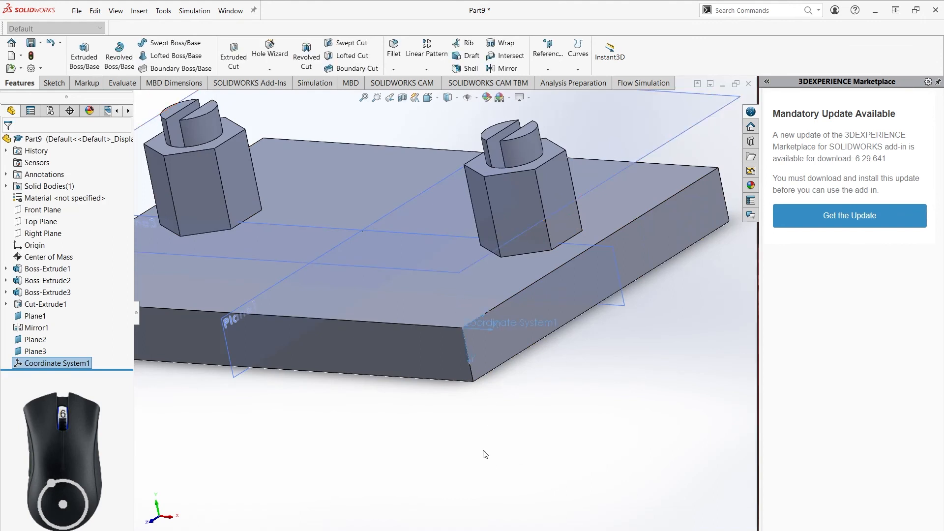
scroll(486, 455, "up", 6)
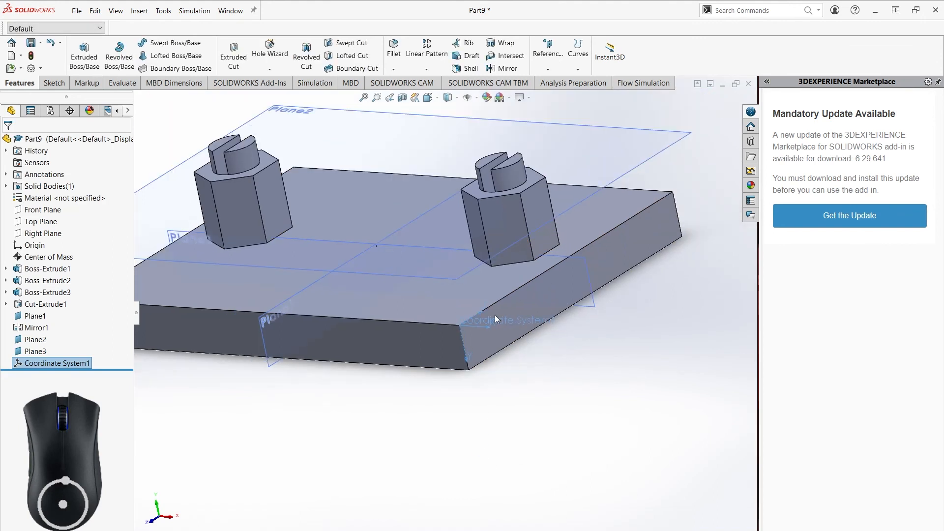
scroll(507, 362, "up", 3)
middle_click_drag(499, 355, 603, 430, "ctrl")
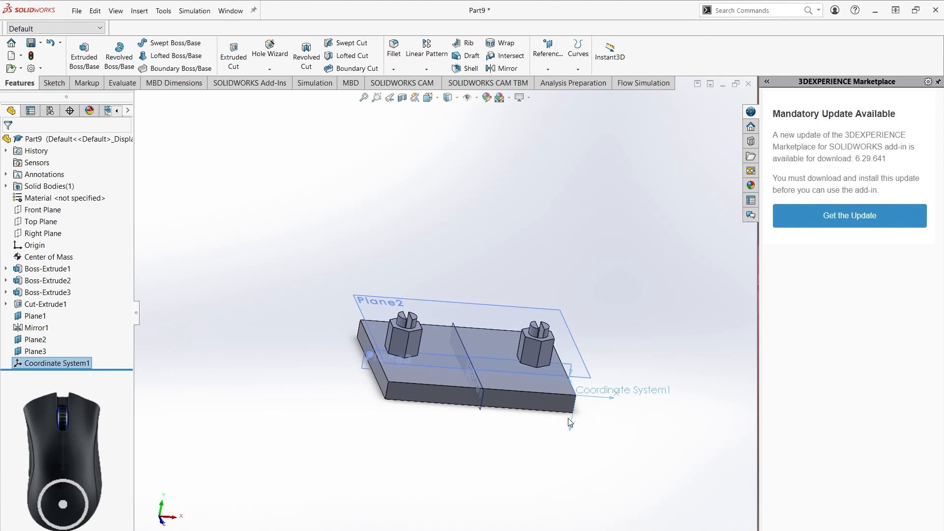
mouse_move(592, 427)
middle_mouse_down()
mouse_move(610, 414)
mouse_move(593, 426)
middle_mouse_up()
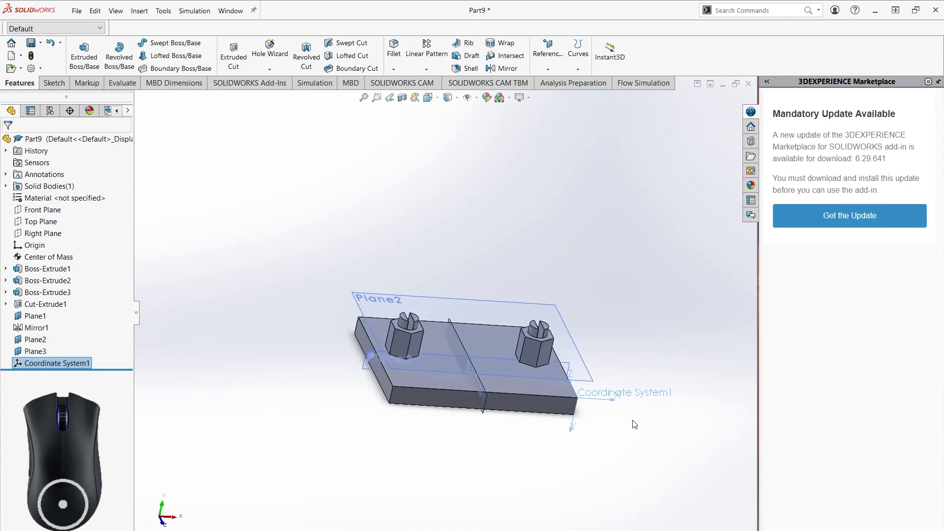
middle_click_drag(653, 437, 586, 403, "ctrl")
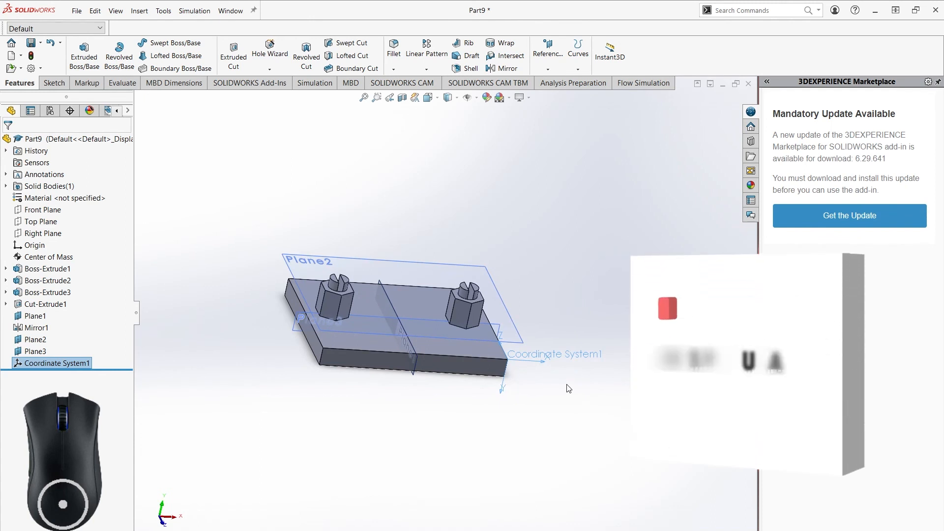